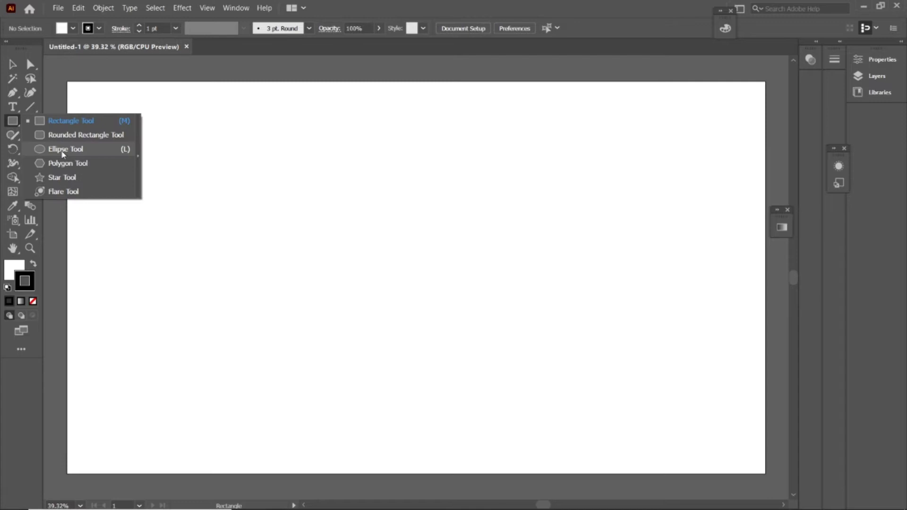
# Draw a large, even circle with the Ellipse tool and nudge it into place
pyautogui.click(94, 148)
pyautogui.moveTo(273, 170)
pyautogui.mouseDown()
pyautogui.moveTo(525, 381)
pyautogui.moveTo(532, 407)
pyautogui.mouseUp()
pyautogui.moveTo(403, 296); pyautogui.dragTo(411, 277)
pyautogui.moveTo(550, 401)
pyautogui.mouseDown()
pyautogui.moveTo(565, 414)
pyautogui.moveTo(560, 425)
pyautogui.mouseUp()
pyautogui.moveTo(419, 292); pyautogui.dragTo(421, 281)
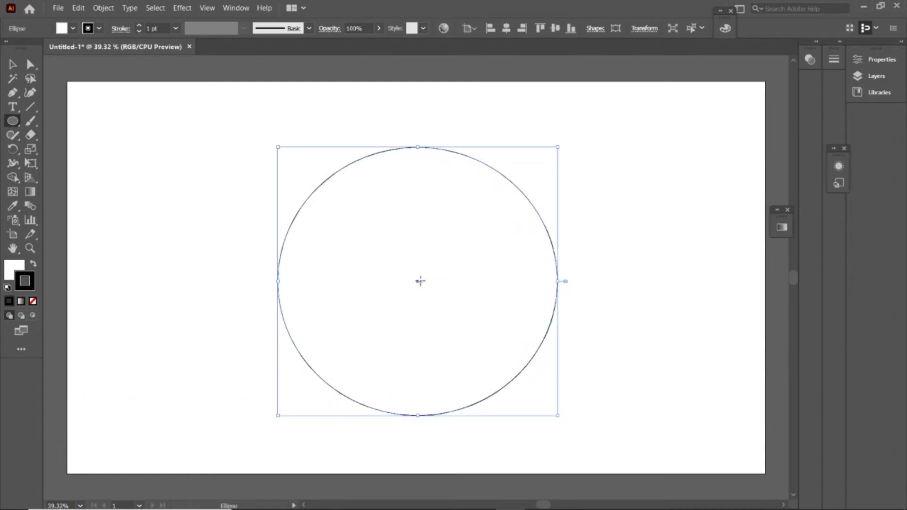
# Give the circle a 37 pt dark green stroke and draw a small ellipse top-left
pyautogui.click(100, 28)
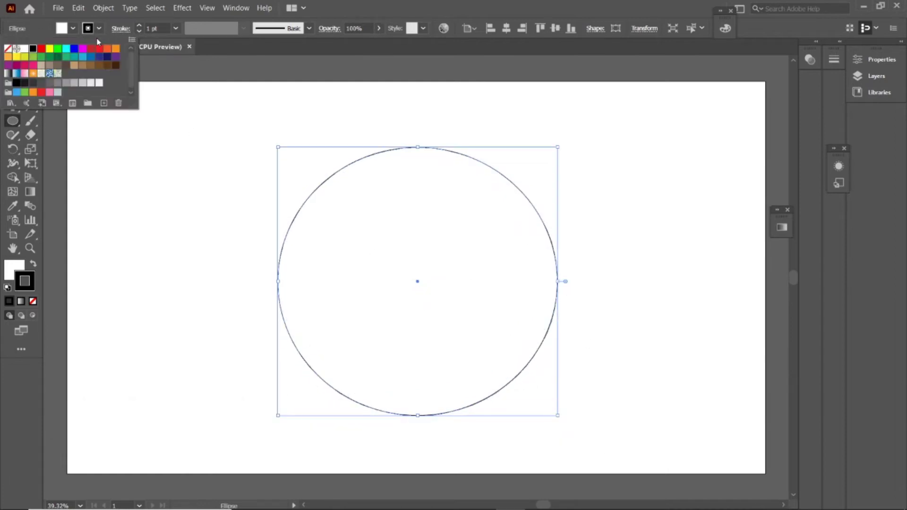
pyautogui.click(58, 56)
pyautogui.click(140, 27)
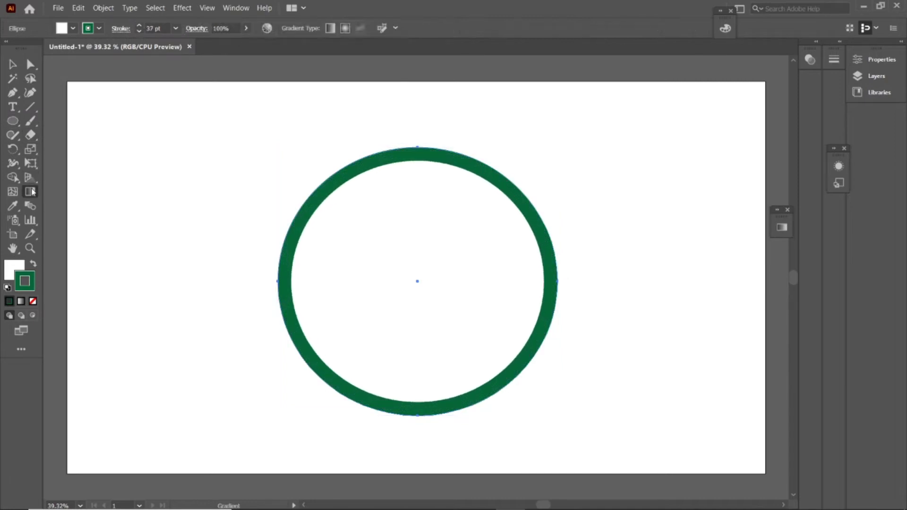
pyautogui.moveTo(99, 128); pyautogui.dragTo(142, 168)
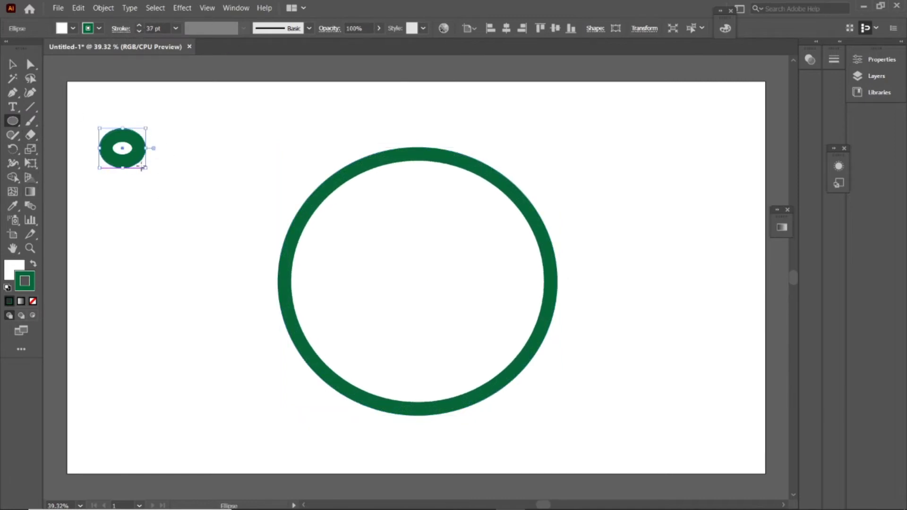
# Give the small ellipse a thin outline and a gradient fill
pyautogui.click(32, 264)
pyautogui.click(140, 31)
pyautogui.press('g')
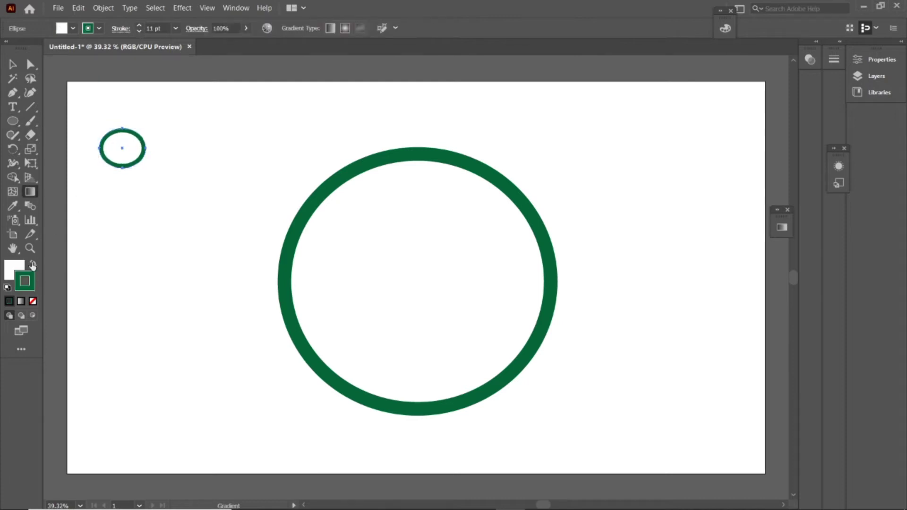
pyautogui.click(32, 264)
pyautogui.click(21, 301)
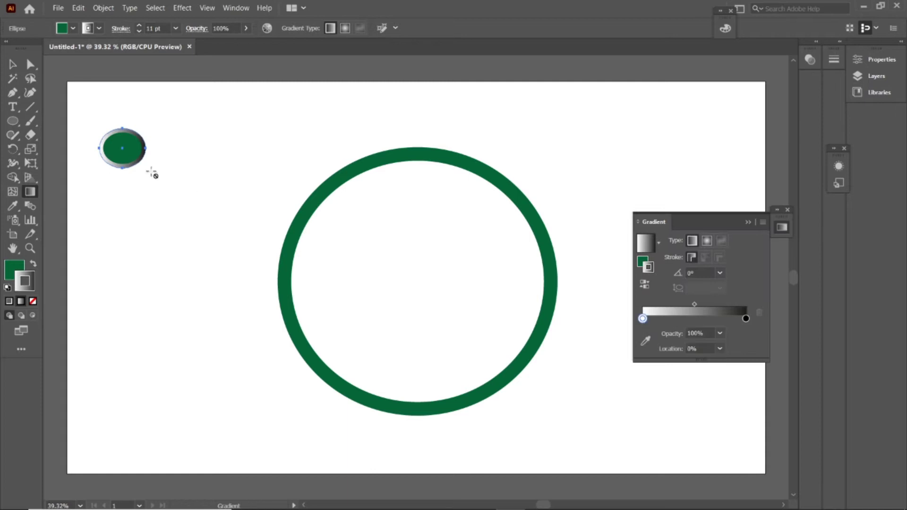
pyautogui.click(32, 265)
pyautogui.click(24, 281)
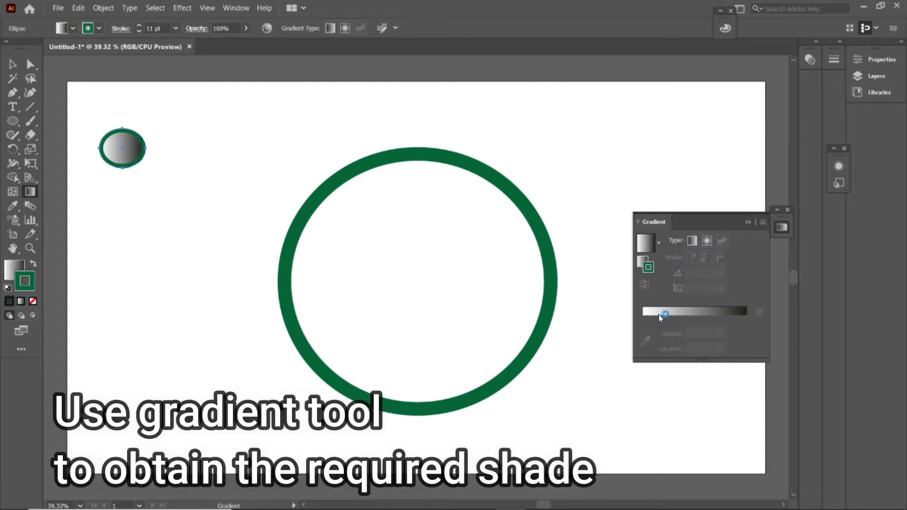
# Set the gradient's left stop to dark green
pyautogui.click(659, 316)
pyautogui.doubleClick(642, 318)
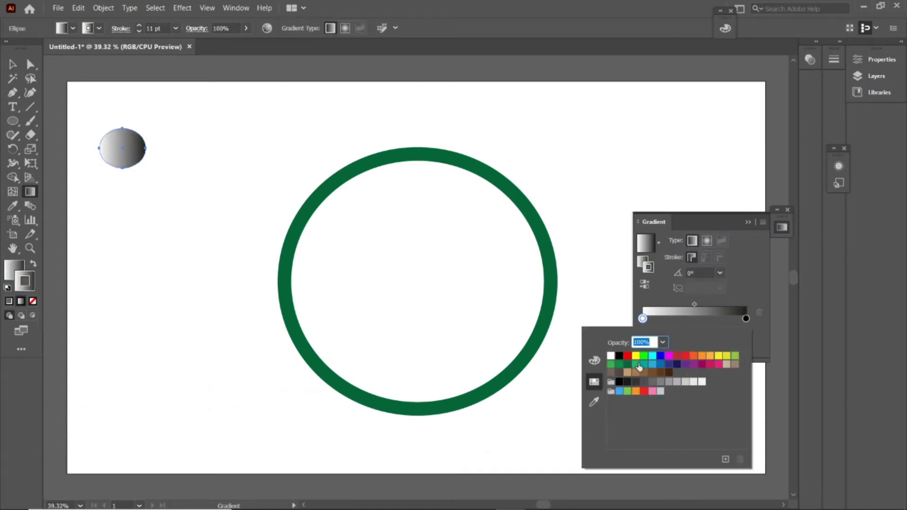
pyautogui.click(620, 364)
pyautogui.press('Escape')
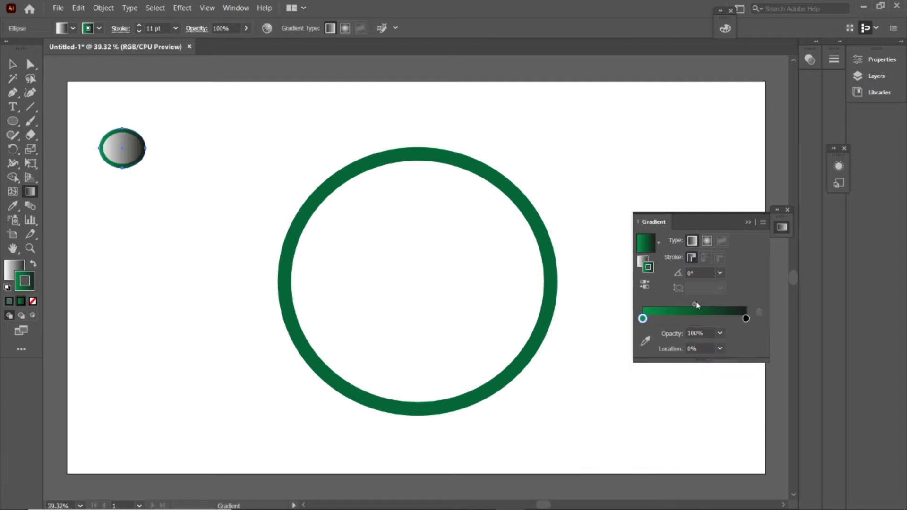
pyautogui.click(32, 265)
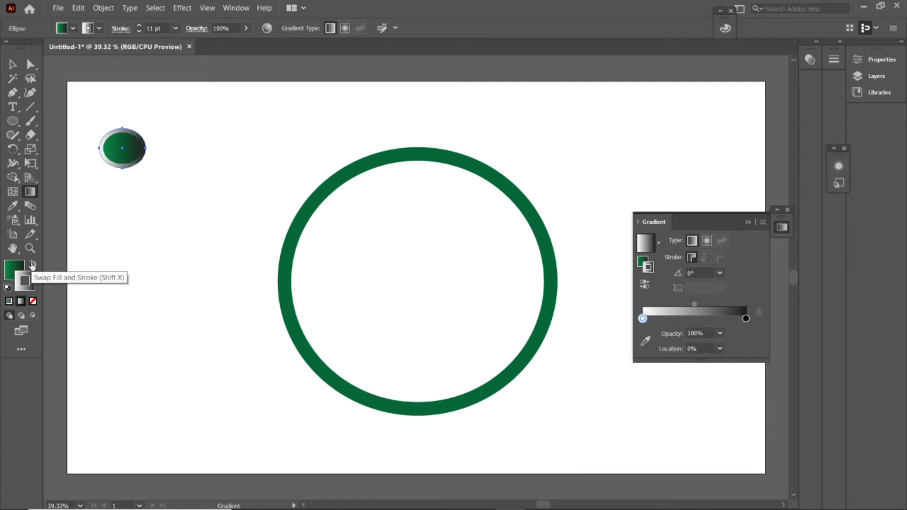
pyautogui.doubleClick(10, 273)
pyautogui.click(585, 184)
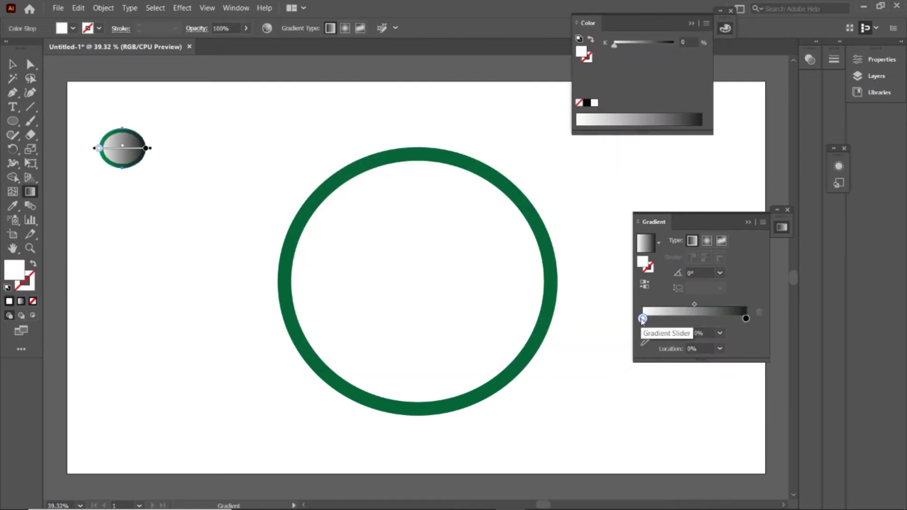
# Make the left stop green and add a dark middle stop near 75%
pyautogui.doubleClick(99, 148)
pyautogui.click(44, 193)
pyautogui.click(151, 147)
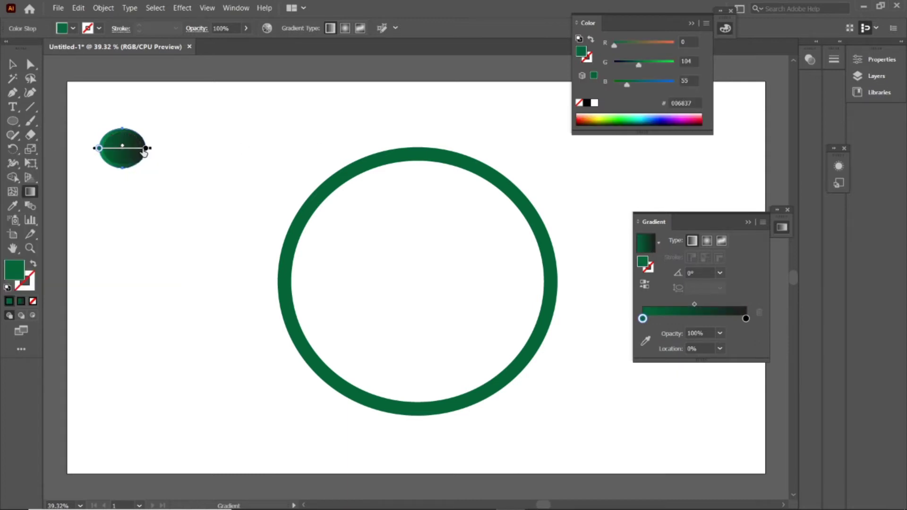
pyautogui.click(123, 149)
pyautogui.moveTo(124, 149); pyautogui.dragTo(134, 148)
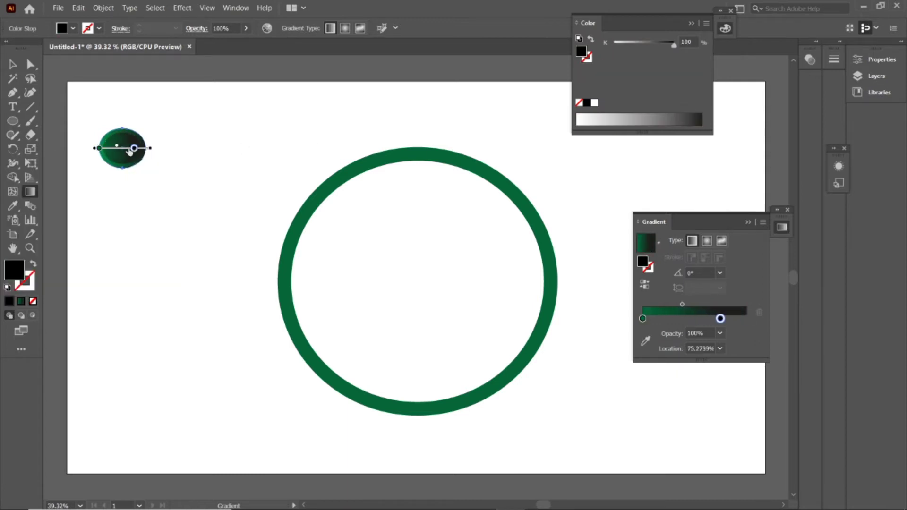
# Apply the green-to-black gradient to the large ring's outline
pyautogui.press('v')
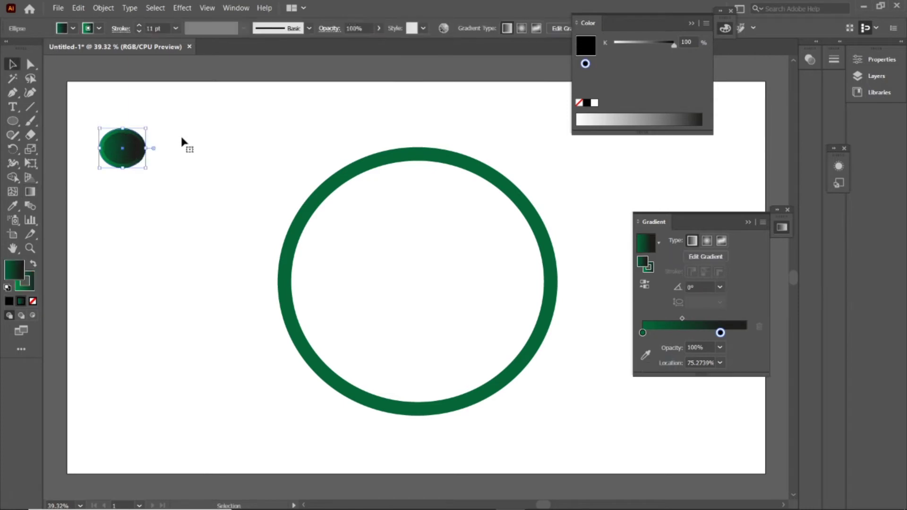
pyautogui.click(335, 186)
pyautogui.doubleClick(25, 281)
pyautogui.press('Escape')
pyautogui.click(21, 301)
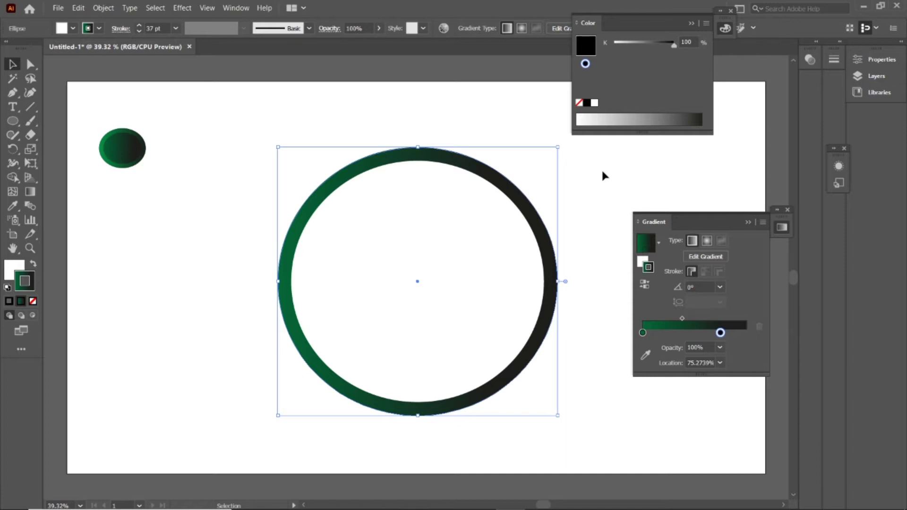
# Draw a straight Pen line across the ring's lower interior
pyautogui.click(690, 23)
pyautogui.click(748, 222)
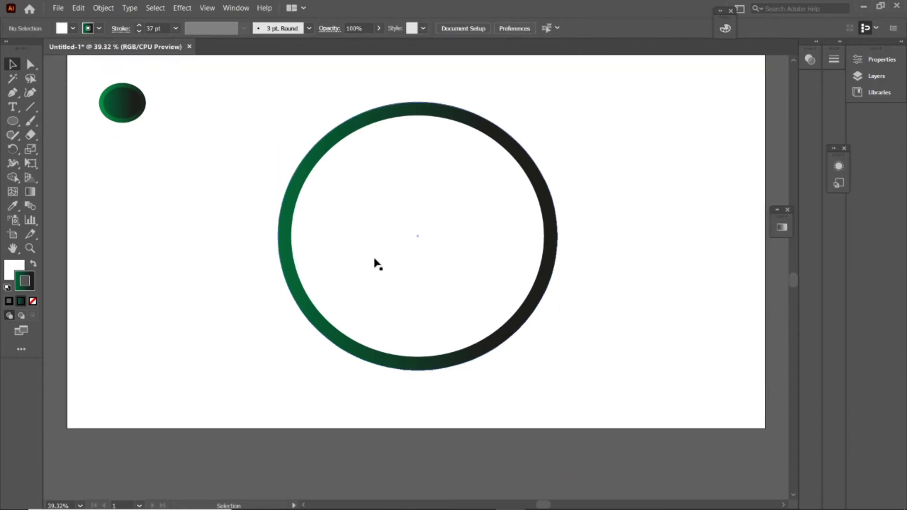
pyautogui.click(12, 92)
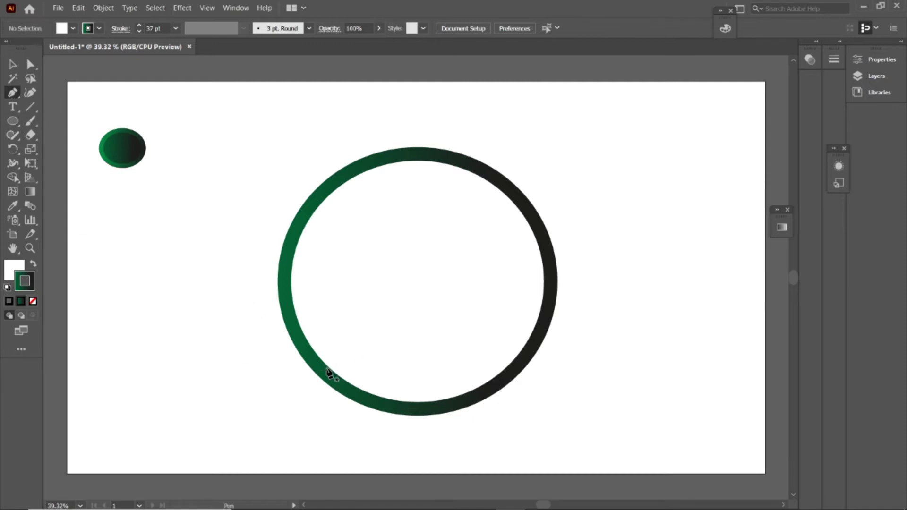
pyautogui.click(327, 368)
pyautogui.click(515, 363)
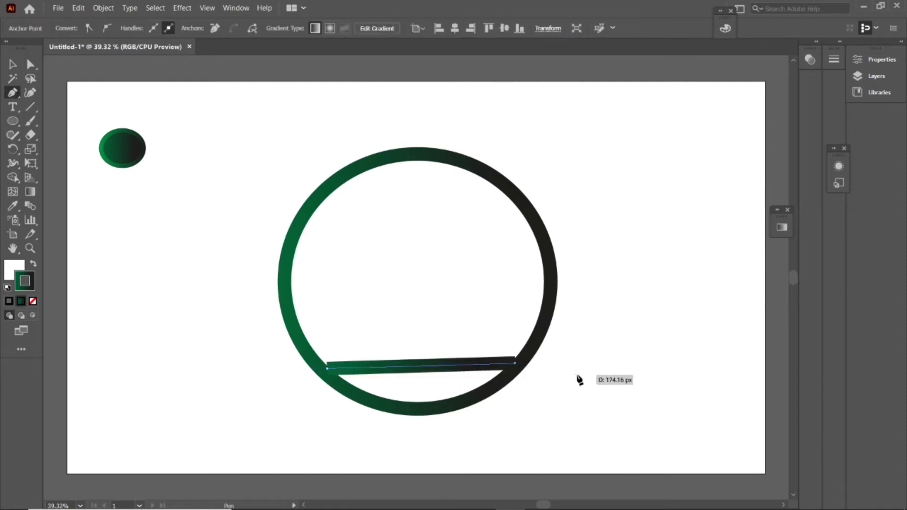
pyautogui.press('Escape')
# Thin the ground line to 3 pt and level it horizontally
pyautogui.click(140, 31)
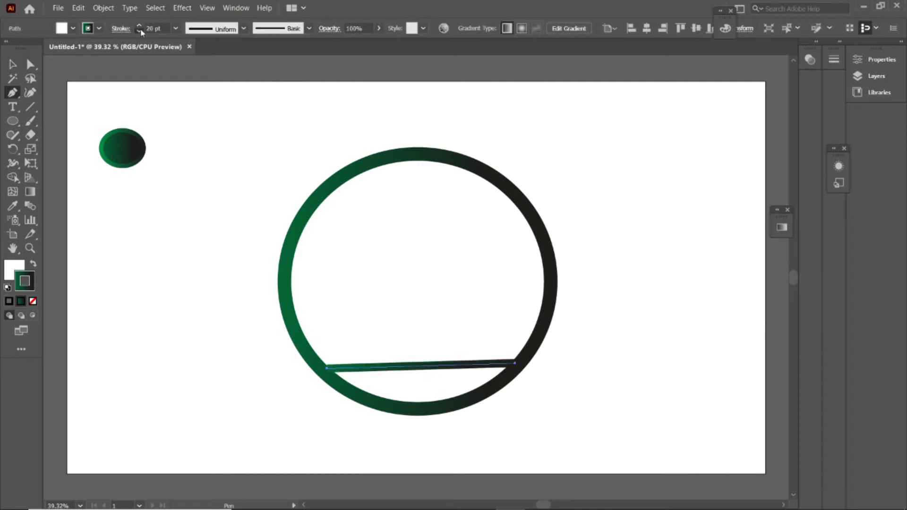
pyautogui.doubleClick(140, 31)
pyautogui.write('3')
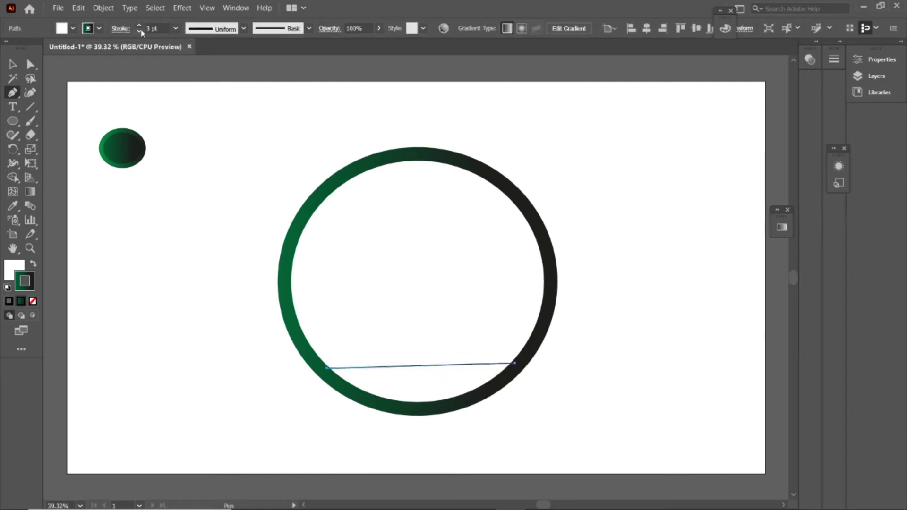
pyautogui.press('v')
pyautogui.click(509, 367)
pyautogui.moveTo(521, 365); pyautogui.dragTo(523, 368)
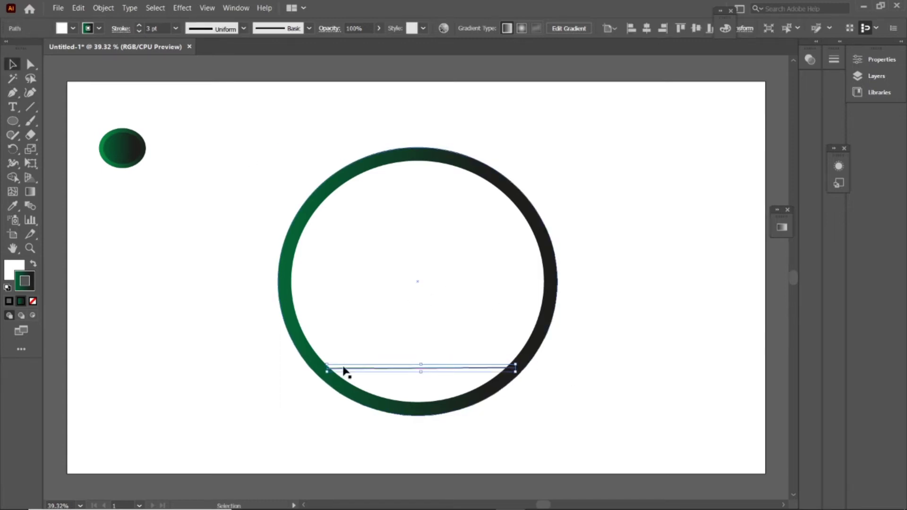
pyautogui.click(30, 92)
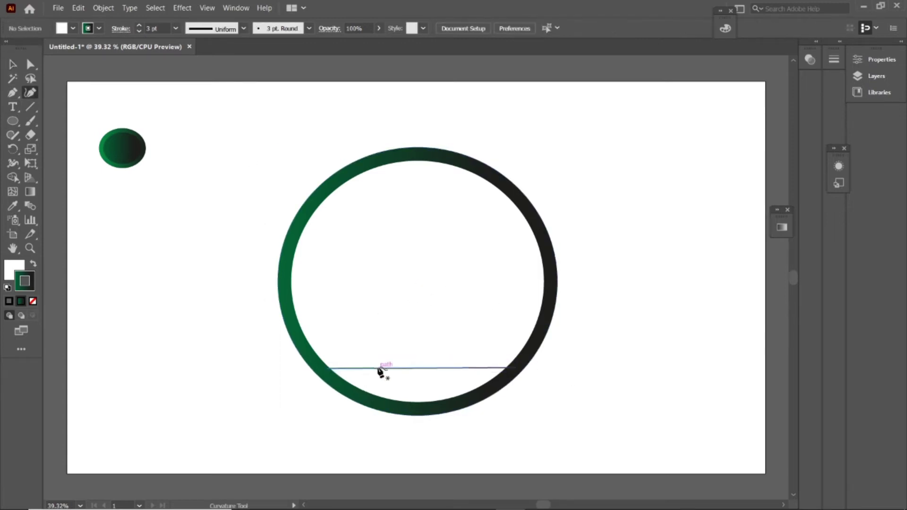
# Start the trunk base on the ground line with a dark brown Curvature stroke
pyautogui.click(382, 369)
pyautogui.press('Escape')
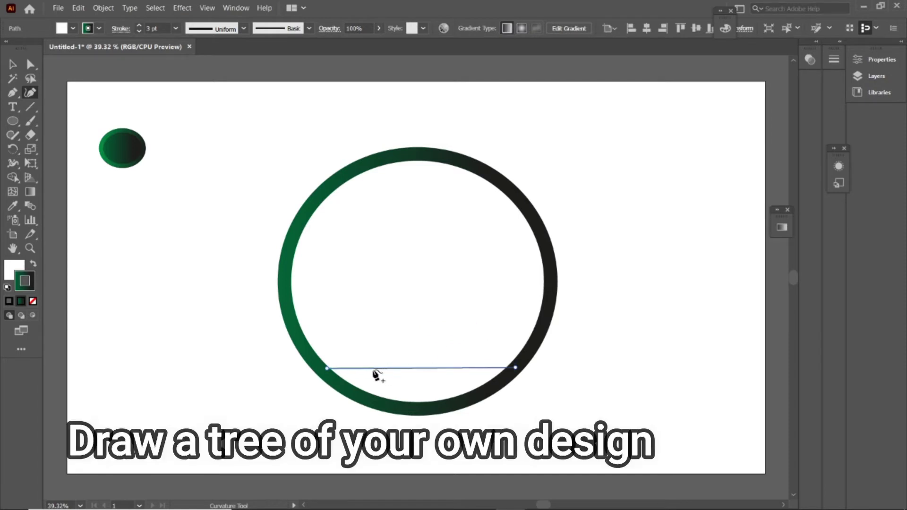
pyautogui.click(368, 376)
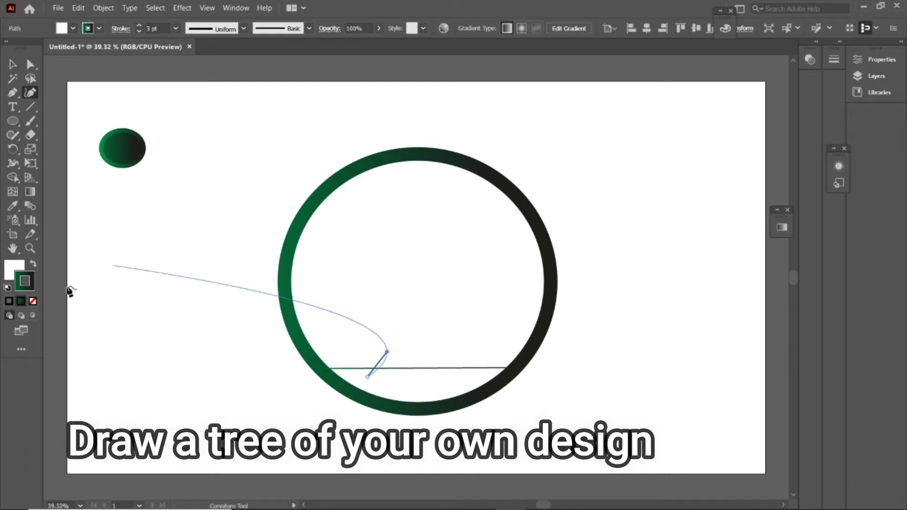
pyautogui.doubleClick(25, 281)
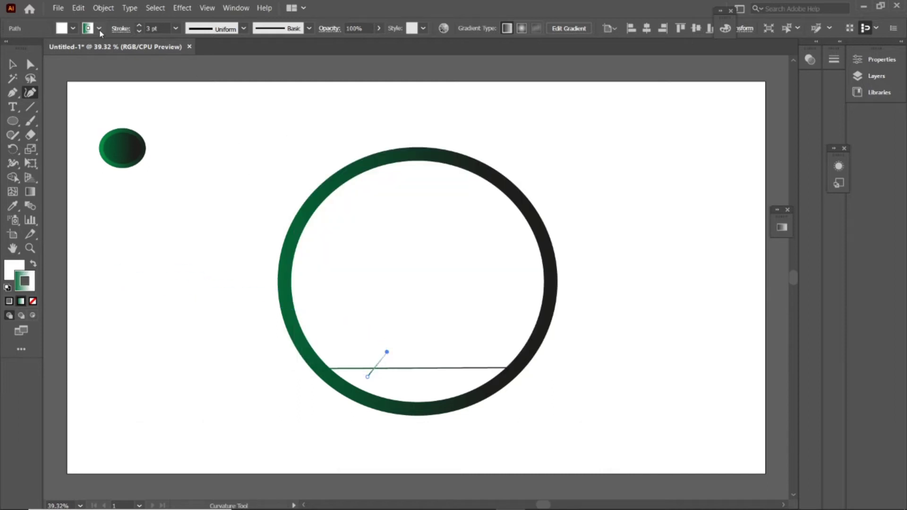
pyautogui.click(98, 28)
pyautogui.click(115, 66)
pyautogui.click(251, 149)
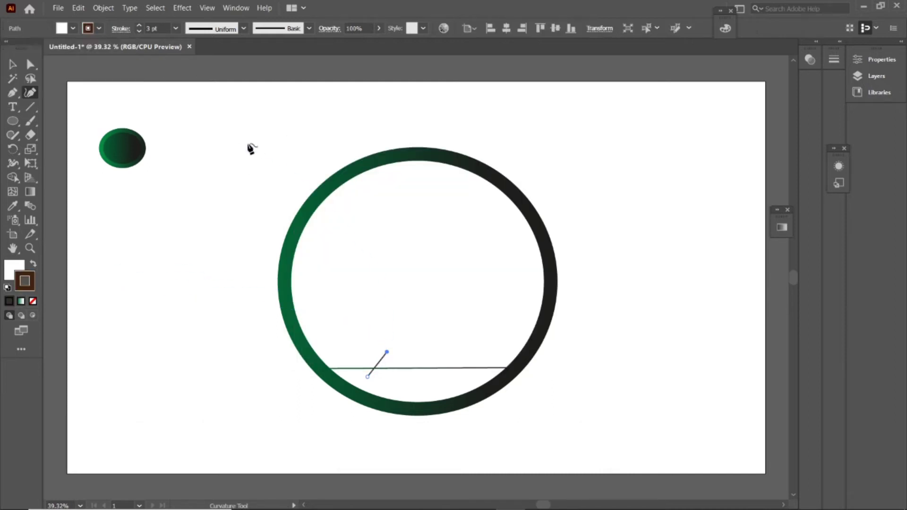
# Curve the trunk's left side upward into the first two upturned branches
pyautogui.click(372, 310)
pyautogui.click(350, 297)
pyautogui.click(339, 256)
pyautogui.click(344, 263)
pyautogui.click(361, 296)
pyautogui.click(376, 298)
pyautogui.click(365, 275)
pyautogui.click(366, 259)
pyautogui.click(371, 277)
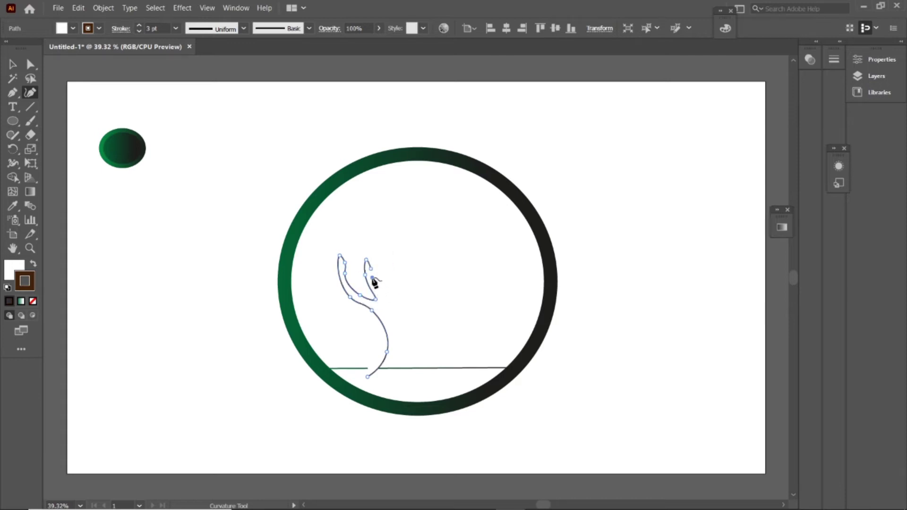
pyautogui.click(385, 298)
# Trace the third, fourth and fifth upturned branches across the tree top
pyautogui.click(394, 271)
pyautogui.click(382, 242)
pyautogui.click(392, 248)
pyautogui.click(401, 273)
pyautogui.click(399, 296)
pyautogui.click(411, 285)
pyautogui.click(419, 249)
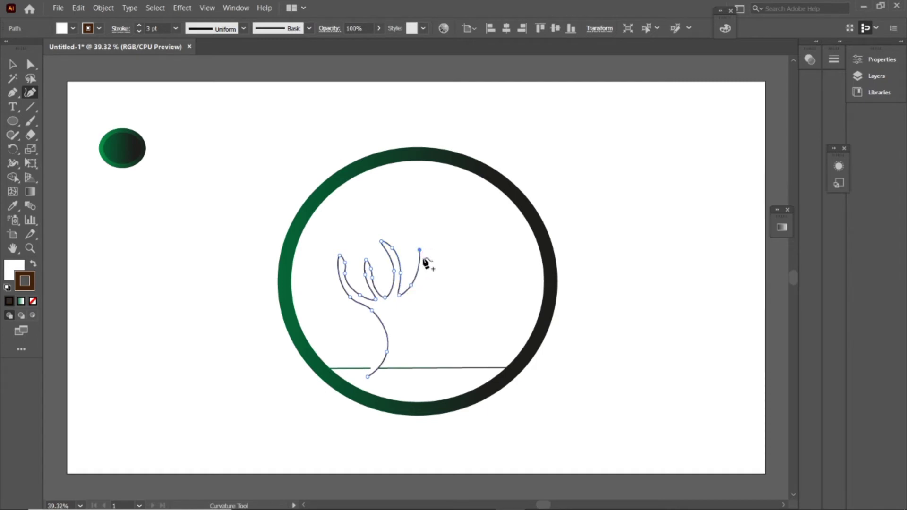
pyautogui.click(425, 266)
pyautogui.click(421, 293)
pyautogui.click(436, 274)
pyautogui.click(437, 238)
pyautogui.click(446, 251)
# Add the last right branch, curve the trunk's right side down, and close the outline
pyautogui.click(447, 262)
pyautogui.click(452, 268)
pyautogui.click(458, 242)
pyautogui.click(455, 274)
pyautogui.click(434, 293)
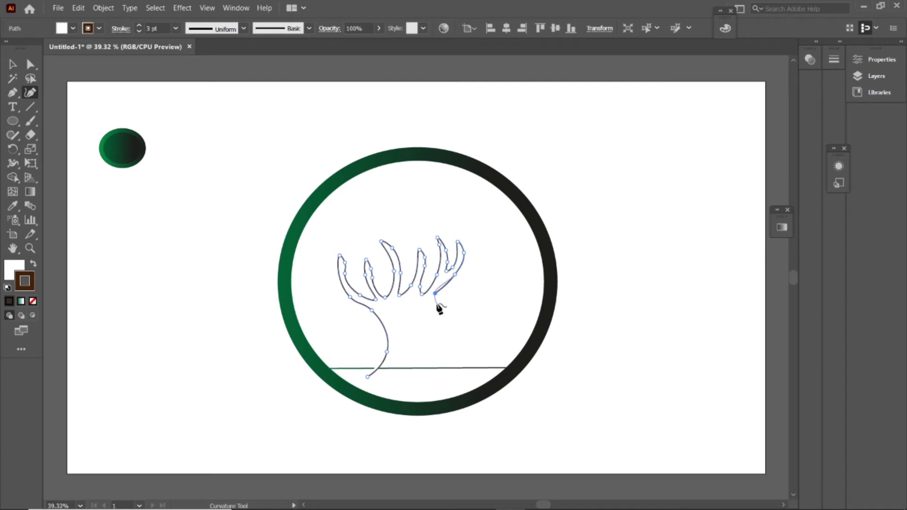
pyautogui.click(428, 312)
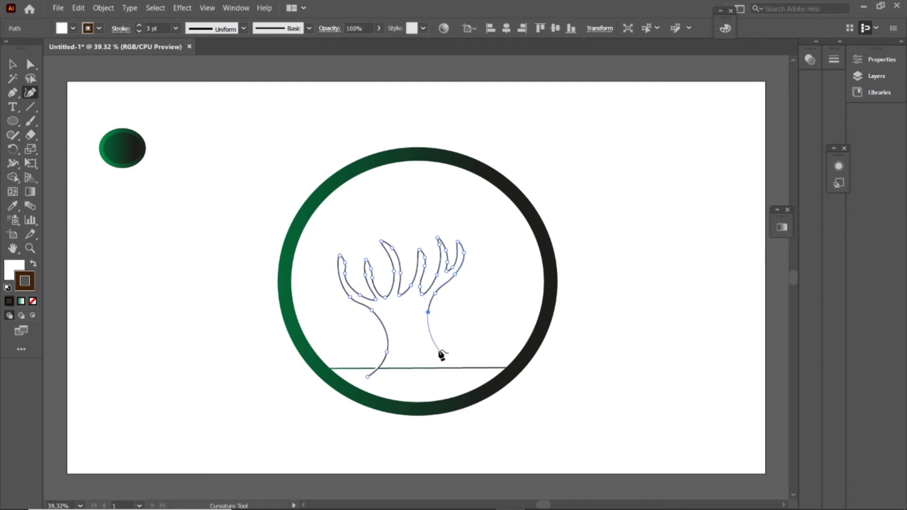
pyautogui.click(438, 350)
pyautogui.click(453, 372)
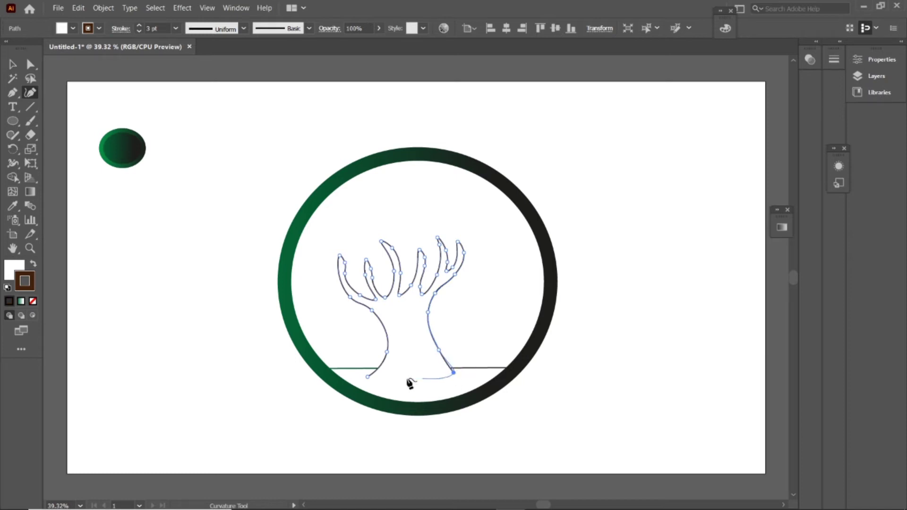
pyautogui.click(369, 377)
# Nudge the tree right, fill it dark brown, and set a dark brown outline
pyautogui.press('v')
pyautogui.moveTo(396, 299)
pyautogui.mouseDown()
pyautogui.moveTo(413, 295)
pyautogui.moveTo(404, 294)
pyautogui.mouseUp()
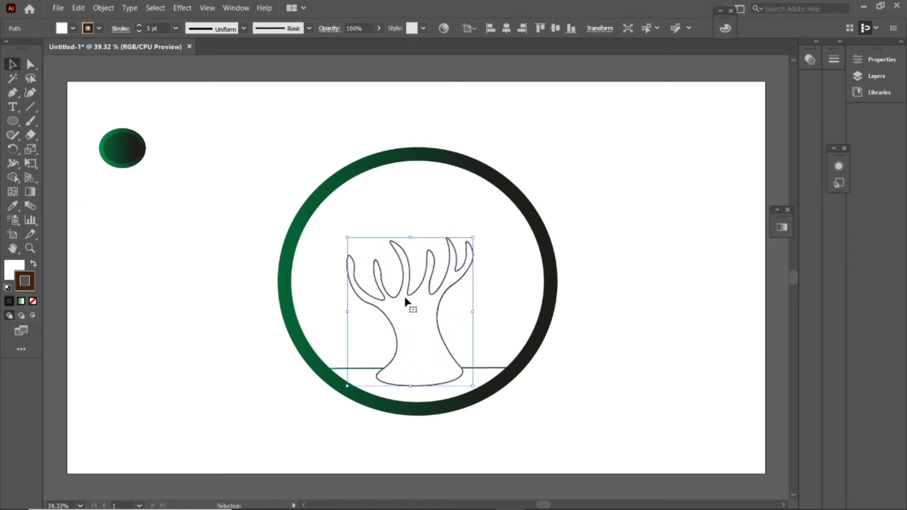
pyautogui.click(33, 263)
pyautogui.doubleClick(26, 278)
pyautogui.click(538, 186)
pyautogui.click(99, 27)
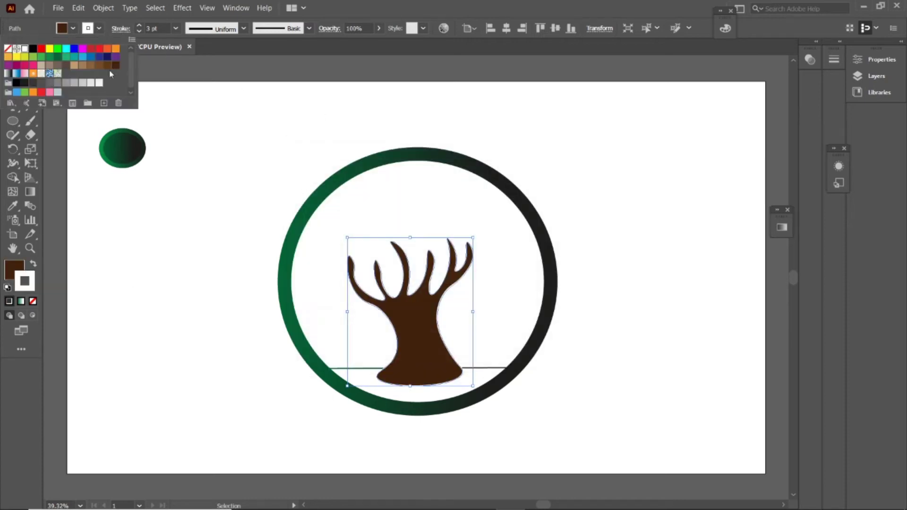
pyautogui.click(113, 67)
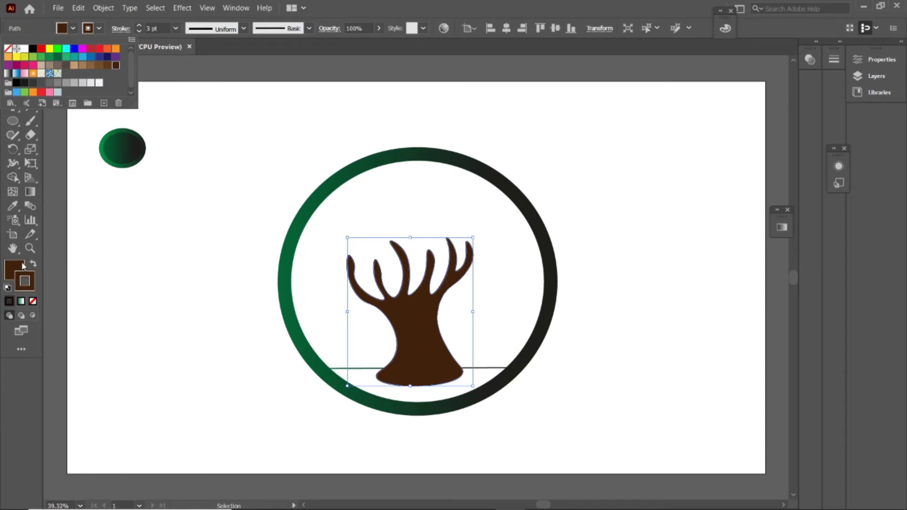
pyautogui.press('Escape')
# Draw a closed Curvature leaf path with a notched base left of the emblem
pyautogui.click(550, 222)
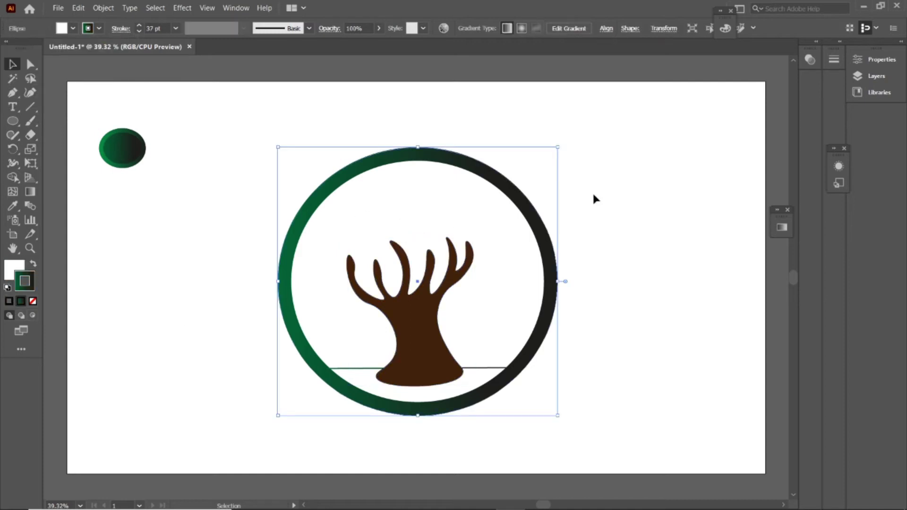
pyautogui.click(472, 368)
pyautogui.hotkey('shift', '~')
pyautogui.click(125, 324)
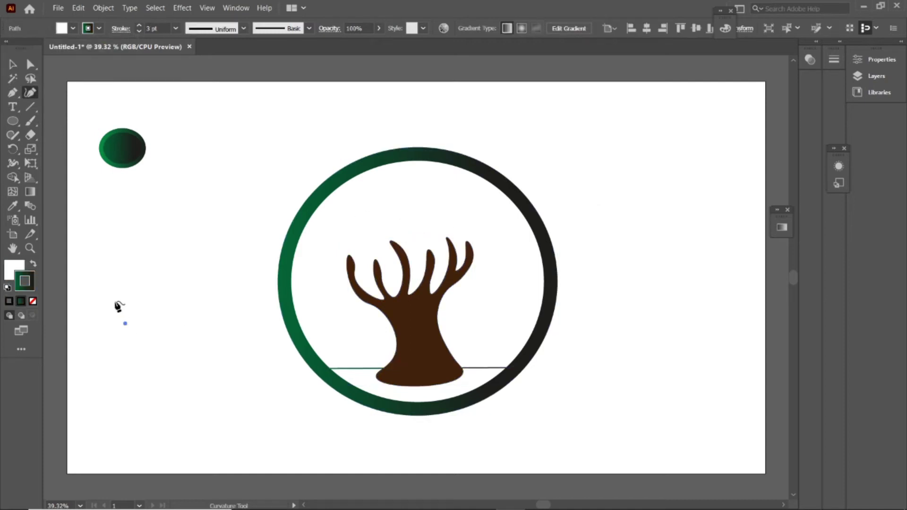
pyautogui.click(136, 253)
pyautogui.click(152, 271)
pyautogui.click(141, 325)
pyautogui.click(131, 282)
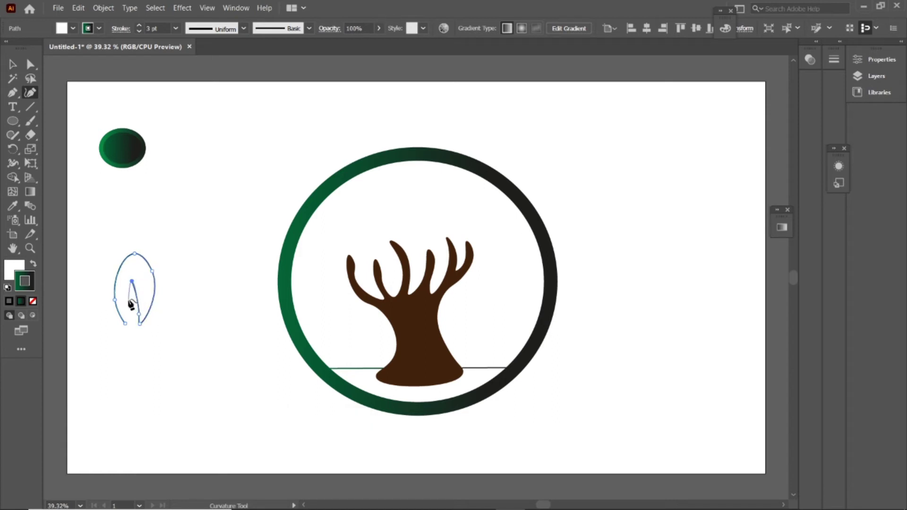
pyautogui.click(125, 324)
# Raise and sharpen the leaf tip, lower the notch, and fill the leaf with the gradient
pyautogui.moveTo(134, 254); pyautogui.dragTo(134, 247)
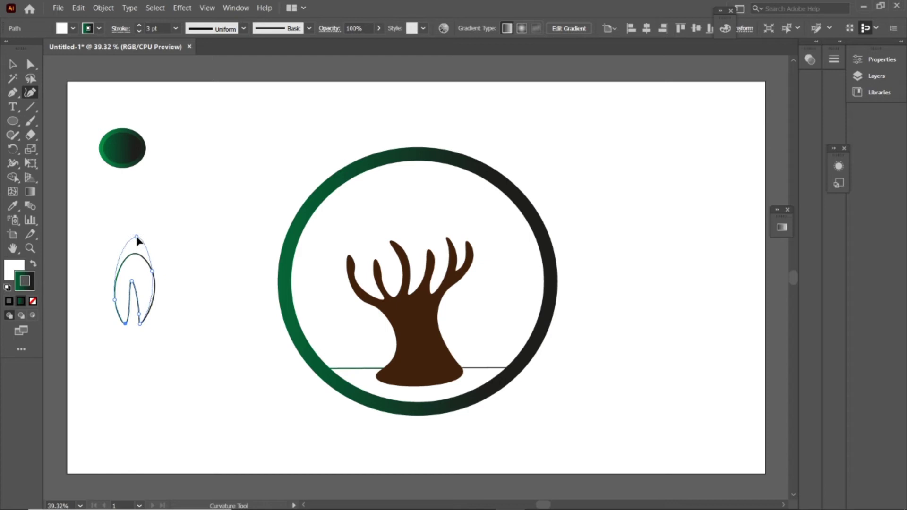
pyautogui.click(135, 247)
pyautogui.doubleClick(135, 248)
pyautogui.keyDown('ctrl'); pyautogui.click(185, 280); pyautogui.keyUp('ctrl')
pyautogui.click(131, 281)
pyautogui.moveTo(132, 281); pyautogui.dragTo(132, 286)
pyautogui.click(134, 247)
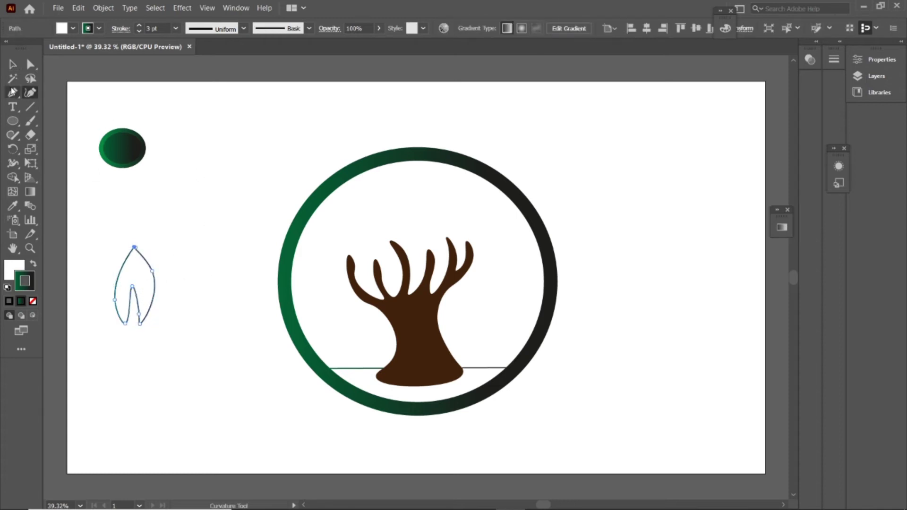
pyautogui.click(13, 64)
pyautogui.click(33, 264)
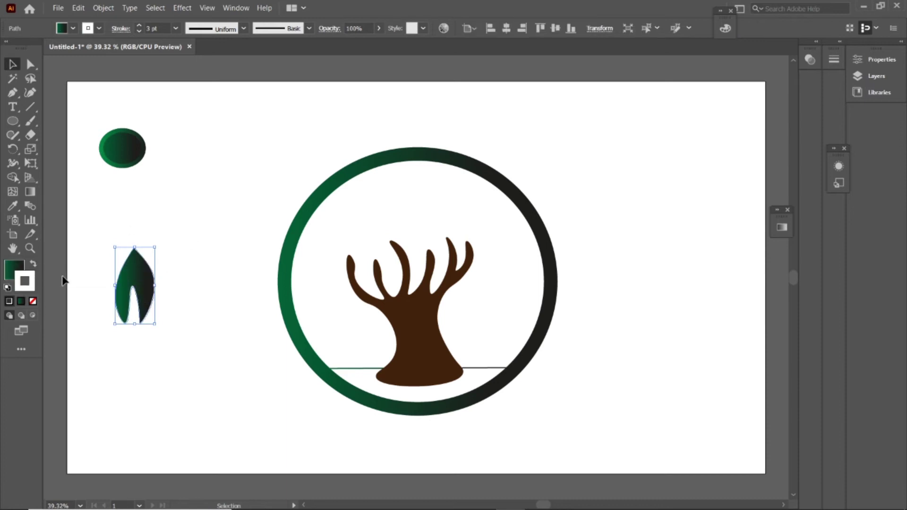
# Set the leaf fill to a custom medium green
pyautogui.click(72, 28)
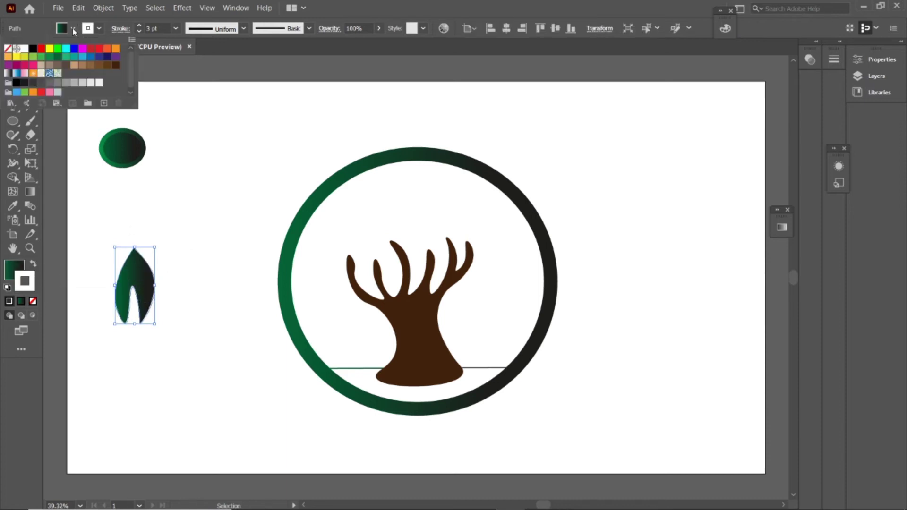
pyautogui.click(58, 49)
pyautogui.click(48, 59)
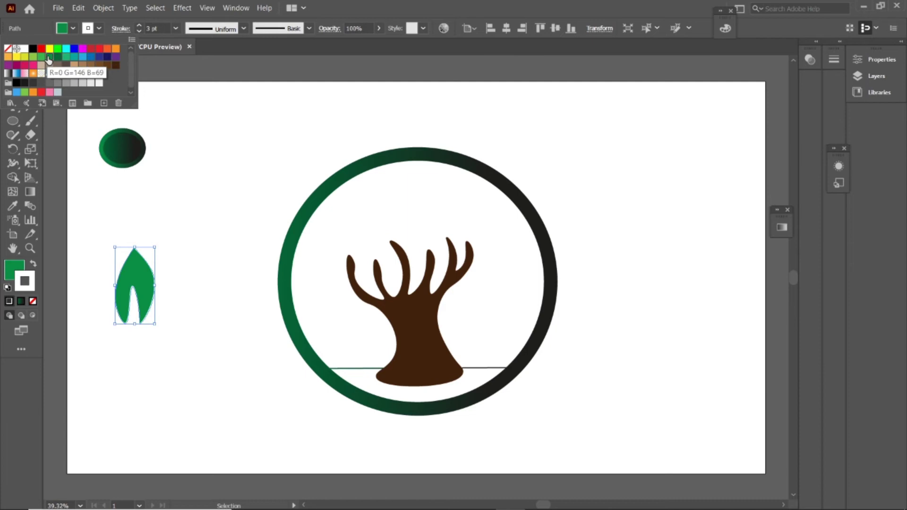
pyautogui.doubleClick(15, 267)
pyautogui.moveTo(420, 227)
pyautogui.mouseDown()
pyautogui.moveTo(425, 264)
pyautogui.moveTo(415, 230)
pyautogui.mouseUp()
pyautogui.click(579, 186)
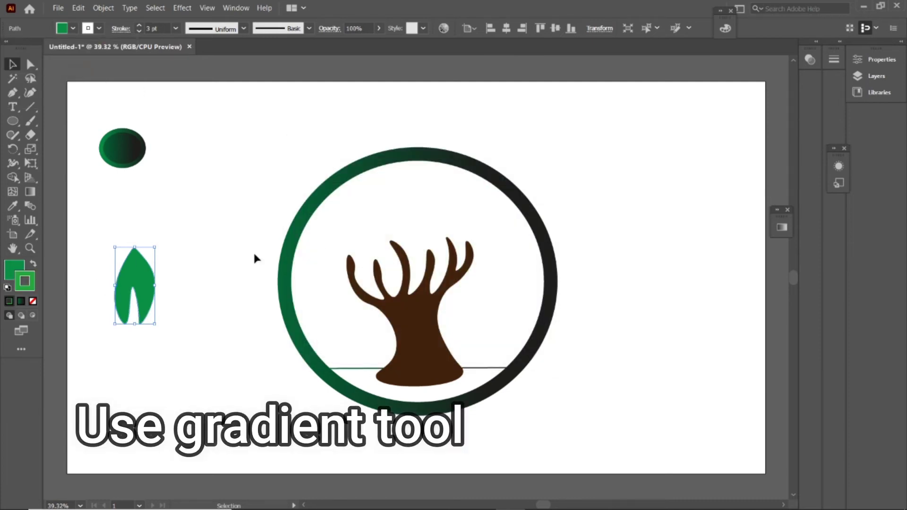
# Make the leaf gradient end light lime green with the start stop near 9%
pyautogui.click(34, 194)
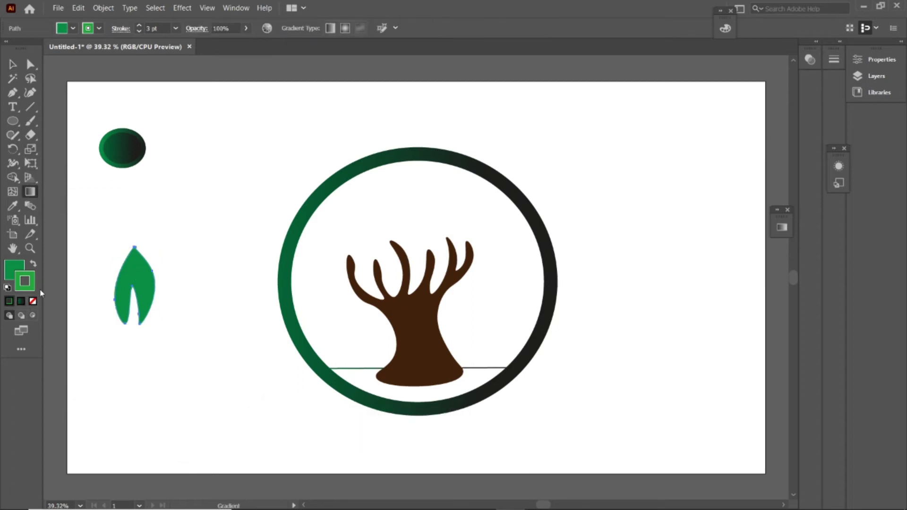
pyautogui.doubleClick(34, 193)
pyautogui.click(642, 318)
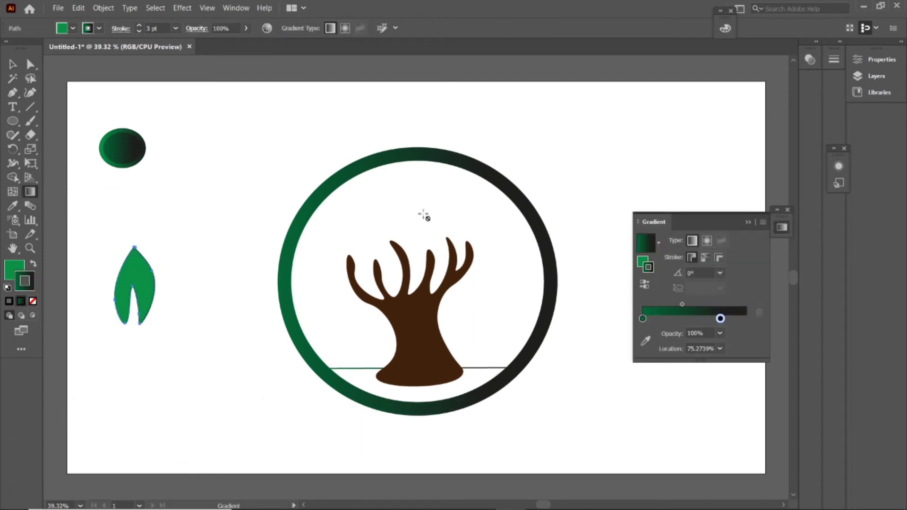
pyautogui.moveTo(642, 318); pyautogui.dragTo(645, 320)
pyautogui.doubleClick(643, 318)
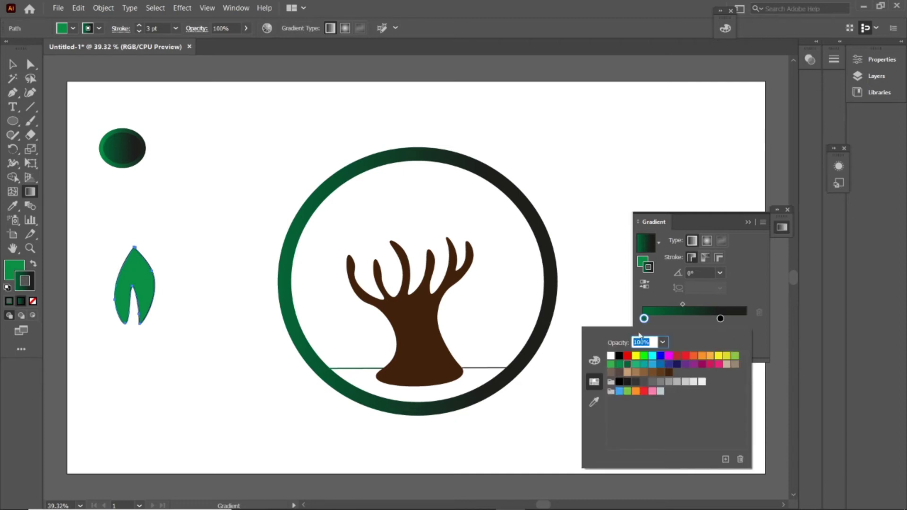
pyautogui.doubleClick(720, 319)
pyautogui.click(732, 359)
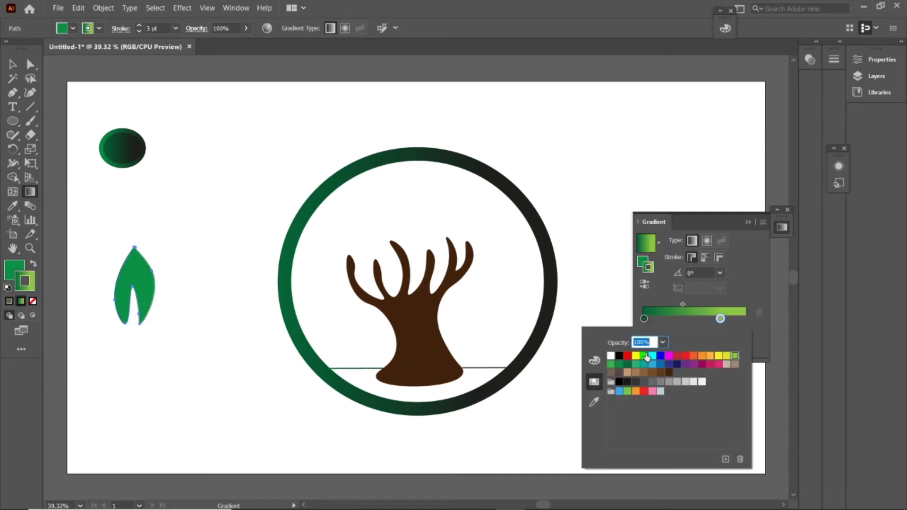
pyautogui.click(720, 319)
pyautogui.moveTo(644, 319); pyautogui.dragTo(652, 319)
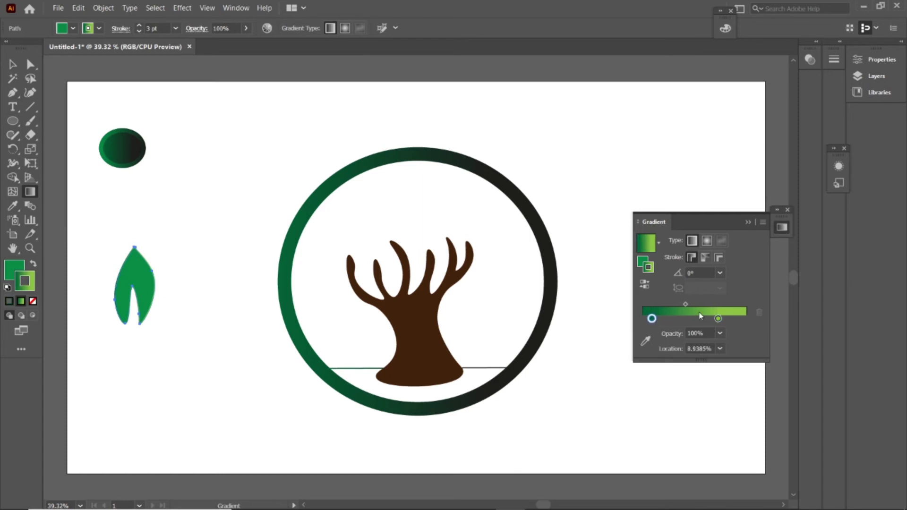
pyautogui.press('.')
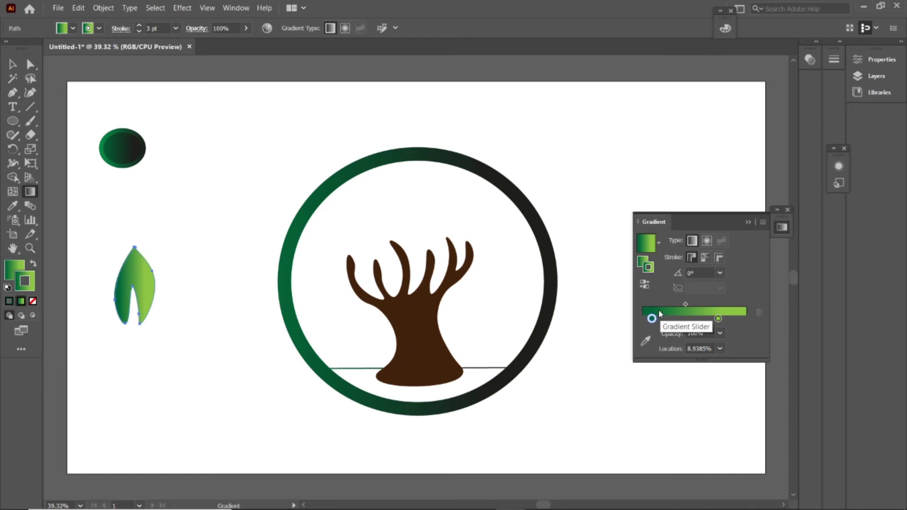
pyautogui.click(747, 222)
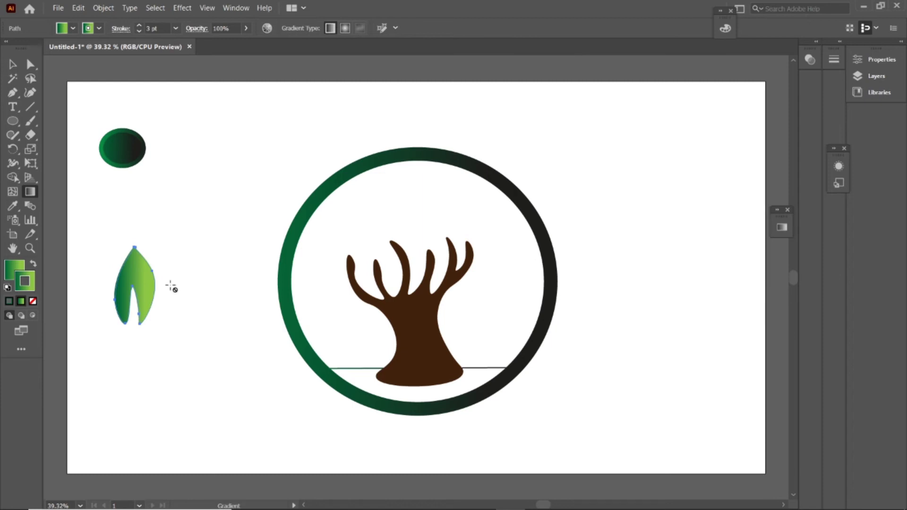
# Tilt the leaf about 21 degrees, shrink it, and place it just above the branches
pyautogui.click(12, 61)
pyautogui.moveTo(166, 328); pyautogui.dragTo(172, 316)
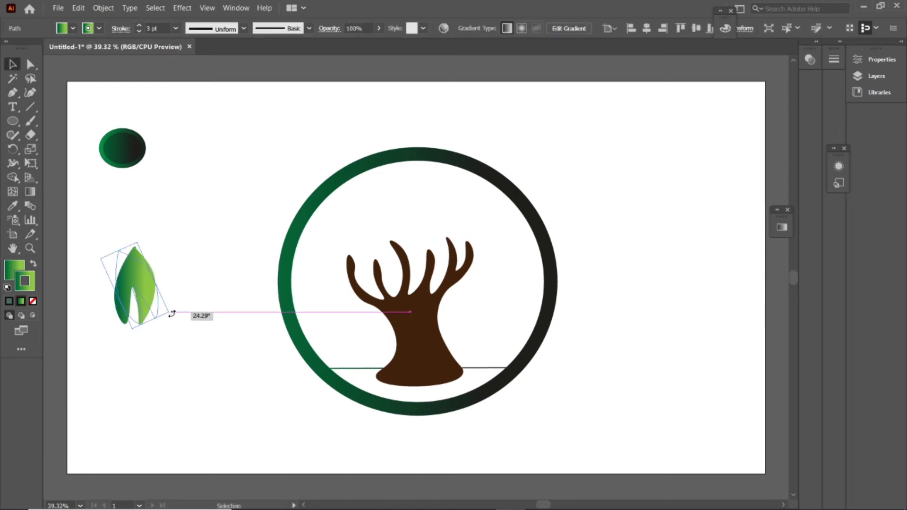
pyautogui.moveTo(172, 315); pyautogui.dragTo(163, 307)
pyautogui.moveTo(140, 279); pyautogui.dragTo(183, 272)
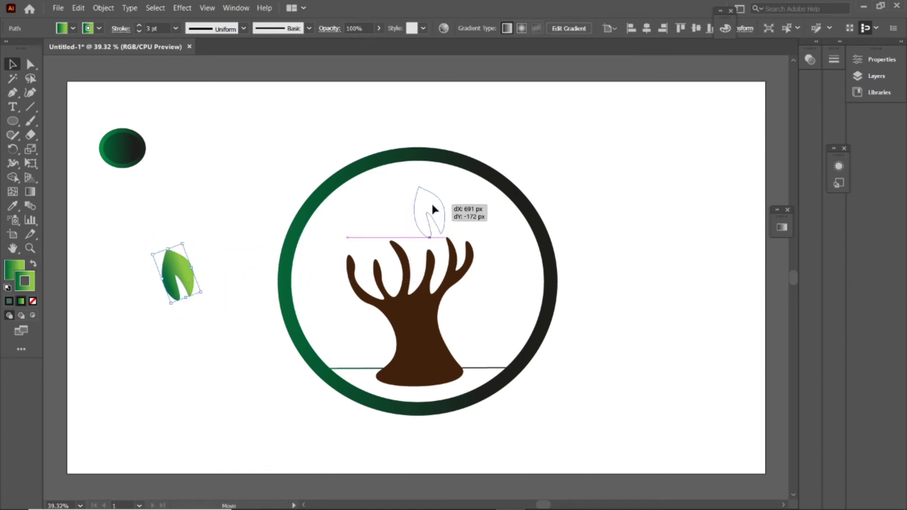
pyautogui.moveTo(183, 268); pyautogui.dragTo(431, 202)
pyautogui.moveTo(434, 241); pyautogui.dragTo(424, 232)
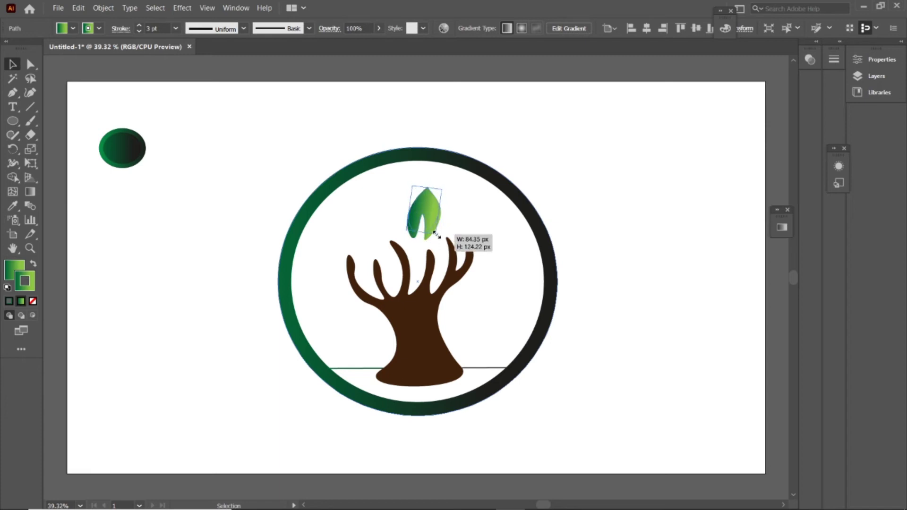
# Paste five leaf copies onto the upper-left, lower-left and top-middle branches
pyautogui.hotkey('ctrl', 'c')
pyautogui.hotkey('ctrl', 'v')
pyautogui.moveTo(416, 276)
pyautogui.mouseDown()
pyautogui.moveTo(375, 248)
pyautogui.moveTo(374, 223)
pyautogui.moveTo(352, 218)
pyautogui.moveTo(362, 249)
pyautogui.mouseUp()
pyautogui.hotkey('ctrl', 'c')
pyautogui.hotkey('ctrl', 'v')
pyautogui.moveTo(416, 269)
pyautogui.mouseDown()
pyautogui.moveTo(317, 269)
pyautogui.moveTo(368, 288)
pyautogui.mouseUp()
pyautogui.hotkey('ctrl', 'c')
pyautogui.hotkey('ctrl', 'v')
pyautogui.moveTo(415, 267)
pyautogui.mouseDown()
pyautogui.moveTo(475, 203)
pyautogui.moveTo(513, 215)
pyautogui.moveTo(380, 201)
pyautogui.mouseUp()
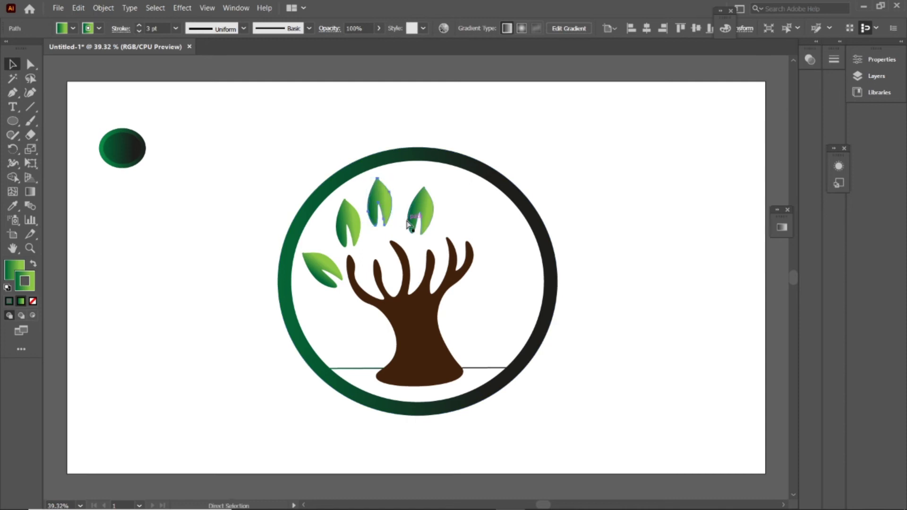
pyautogui.hotkey('ctrl', 'c')
pyautogui.hotkey('ctrl', 'v')
pyautogui.moveTo(420, 303)
pyautogui.mouseDown()
pyautogui.moveTo(404, 191)
pyautogui.moveTo(446, 203)
pyautogui.moveTo(472, 188)
pyautogui.moveTo(381, 239)
pyautogui.mouseUp()
pyautogui.hotkey('ctrl', 'c')
pyautogui.hotkey('ctrl', 'v')
pyautogui.moveTo(412, 295); pyautogui.dragTo(324, 252)
# Paste seven more leaf copies across the right side and top of the crown
pyautogui.hotkey('ctrl', 'c')
pyautogui.hotkey('ctrl', 'v')
pyautogui.moveTo(402, 302); pyautogui.dragTo(458, 198)
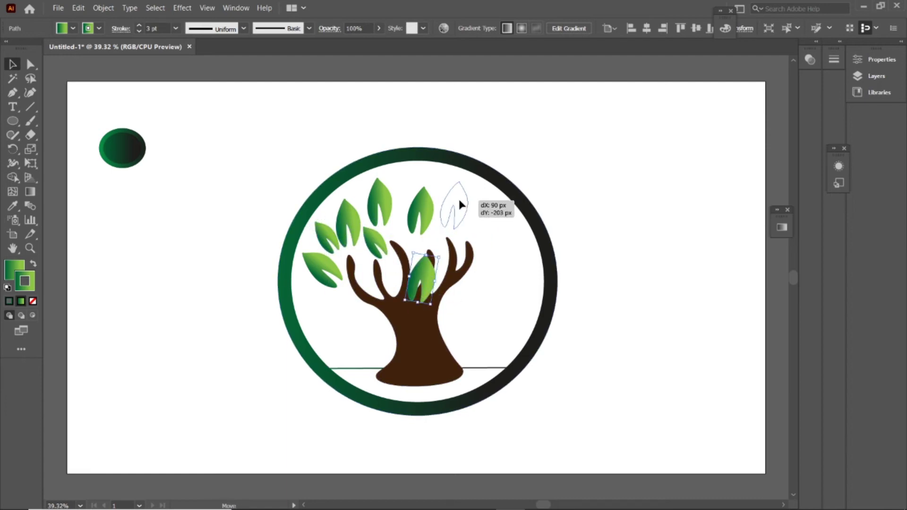
pyautogui.hotkey('ctrl', 'c')
pyautogui.hotkey('ctrl', 'v')
pyautogui.moveTo(427, 300)
pyautogui.mouseDown()
pyautogui.moveTo(497, 244)
pyautogui.moveTo(409, 205)
pyautogui.mouseUp()
pyautogui.hotkey('ctrl', 'c')
pyautogui.hotkey('ctrl', 'v')
pyautogui.moveTo(415, 280); pyautogui.dragTo(406, 223)
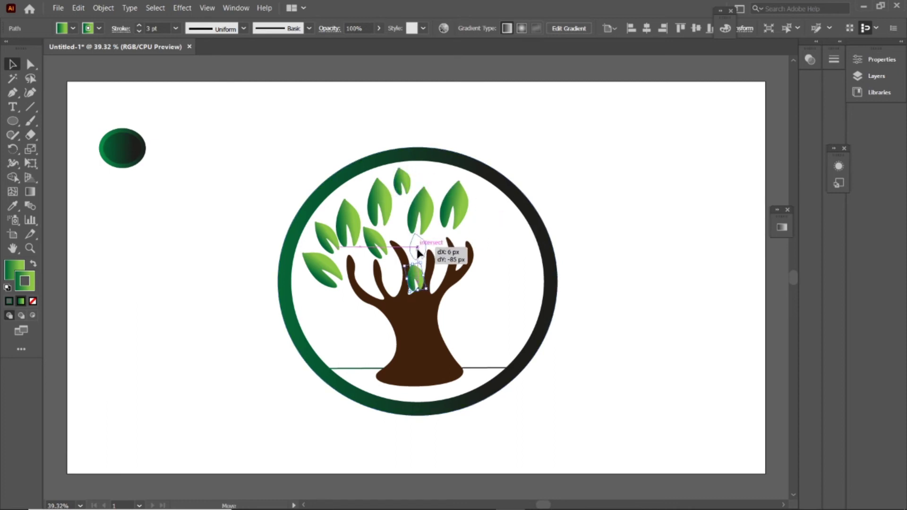
pyautogui.hotkey('ctrl', 'c')
pyautogui.hotkey('ctrl', 'v')
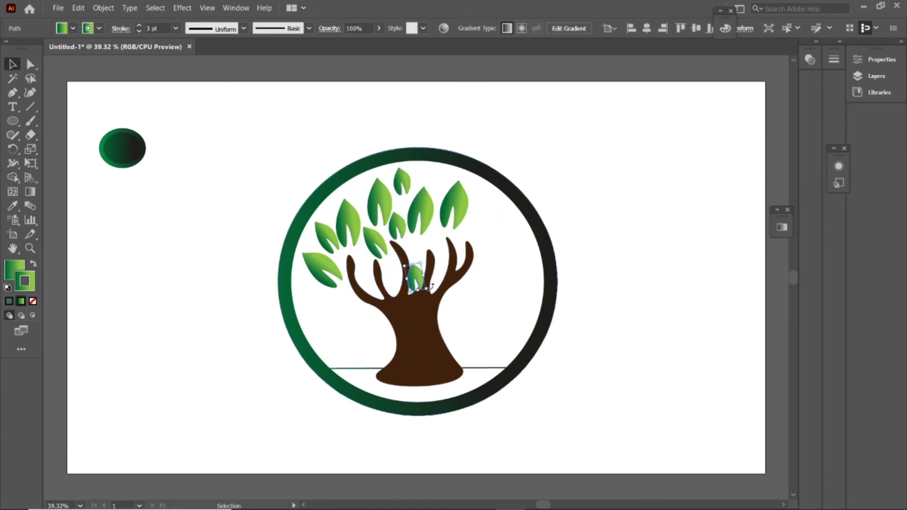
pyautogui.moveTo(415, 280)
pyautogui.mouseDown()
pyautogui.moveTo(494, 242)
pyautogui.moveTo(482, 264)
pyautogui.mouseUp()
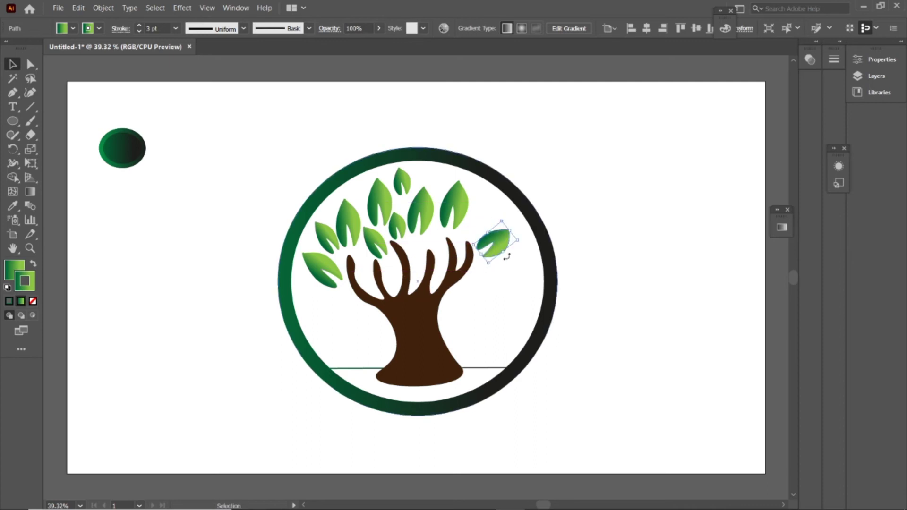
pyautogui.hotkey('ctrl', 'c')
pyautogui.hotkey('ctrl', 'v')
pyautogui.moveTo(416, 279); pyautogui.dragTo(490, 211)
pyautogui.hotkey('ctrl', 'c')
pyautogui.hotkey('ctrl', 'v')
pyautogui.moveTo(416, 279); pyautogui.dragTo(443, 183)
pyautogui.hotkey('ctrl', 'c')
pyautogui.hotkey('ctrl', 'v')
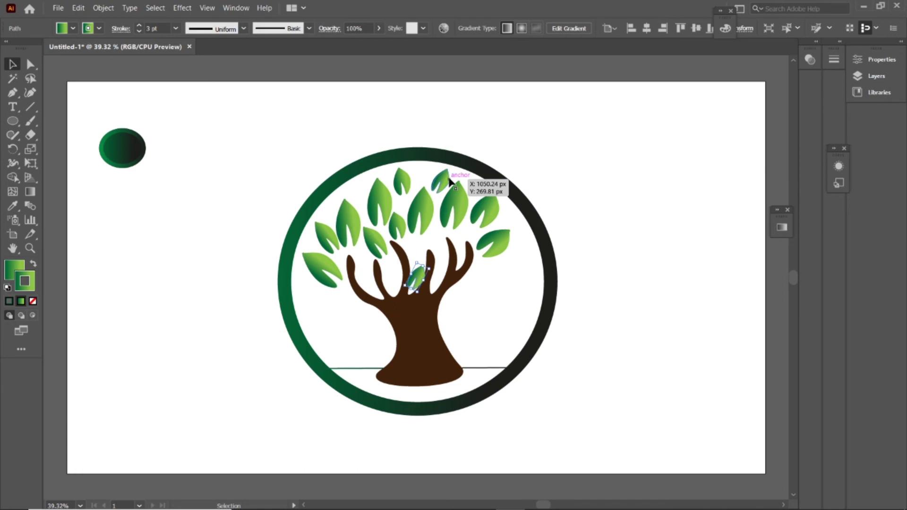
pyautogui.moveTo(416, 276)
pyautogui.mouseDown()
pyautogui.moveTo(416, 243)
pyautogui.moveTo(423, 261)
pyautogui.moveTo(485, 280)
pyautogui.mouseUp()
# Add small leaf copies at the crown's upper left and right branches, then deselect
pyautogui.hotkey('ctrl', 'c')
pyautogui.hotkey('ctrl', 'v')
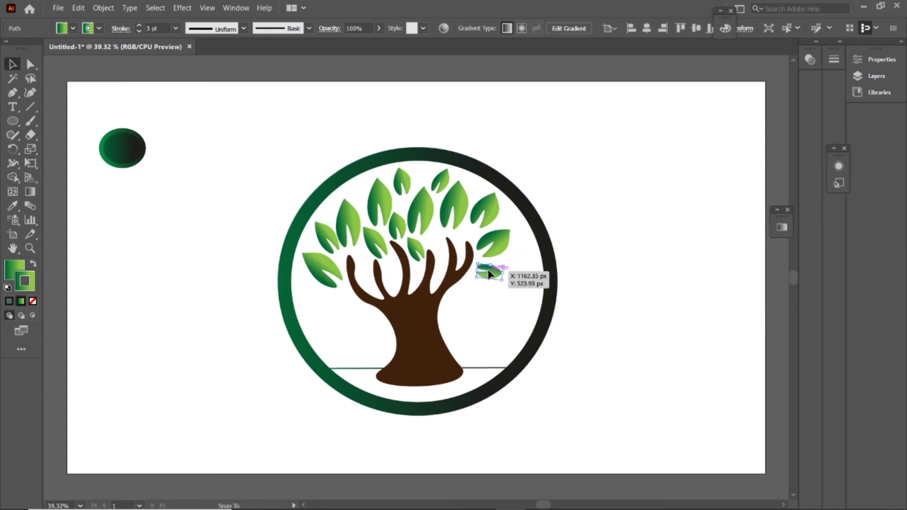
pyautogui.hotkey('ctrl', 'c')
pyautogui.hotkey('ctrl', 'v')
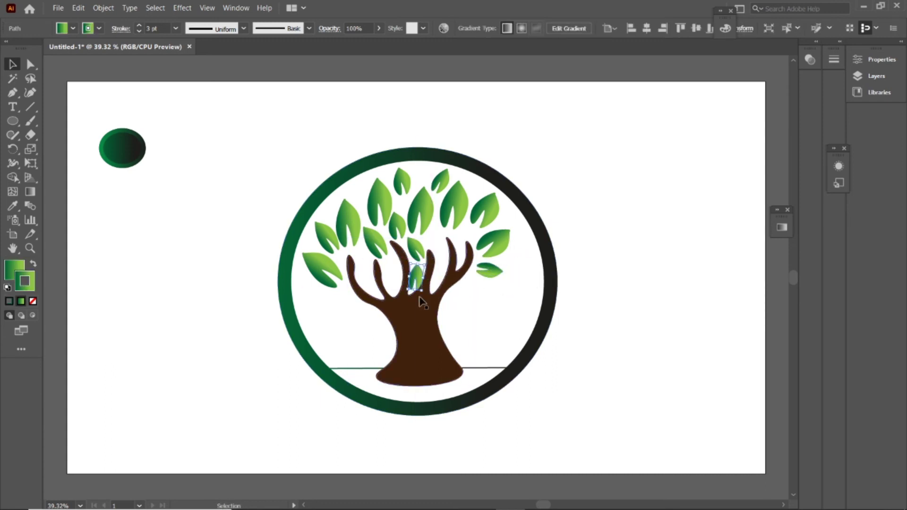
pyautogui.moveTo(421, 283)
pyautogui.mouseDown()
pyautogui.moveTo(362, 201)
pyautogui.moveTo(372, 209)
pyautogui.mouseUp()
pyautogui.moveTo(420, 279); pyautogui.dragTo(512, 222)
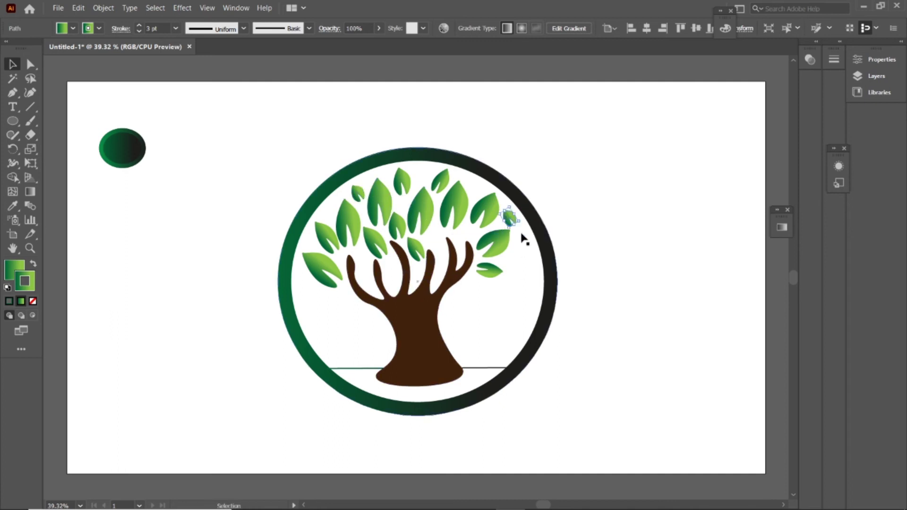
pyautogui.moveTo(417, 278); pyautogui.dragTo(329, 214)
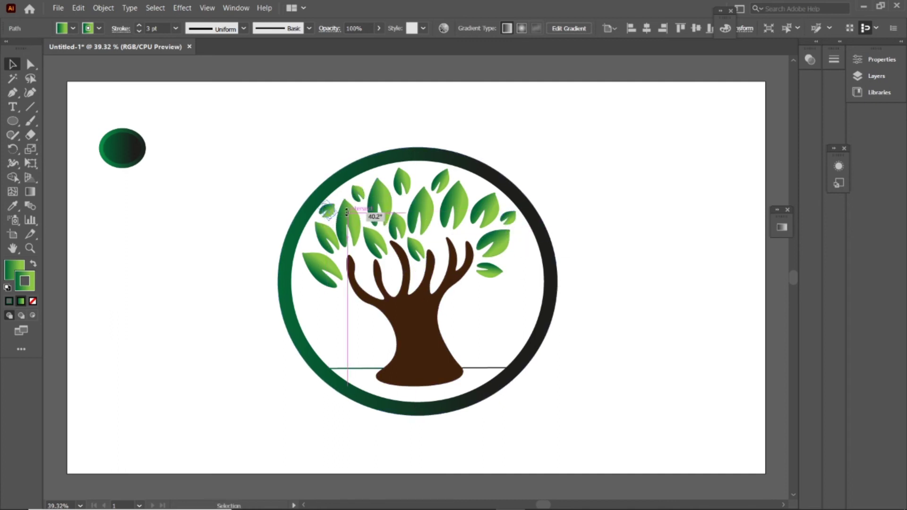
pyautogui.moveTo(438, 284); pyautogui.dragTo(440, 243)
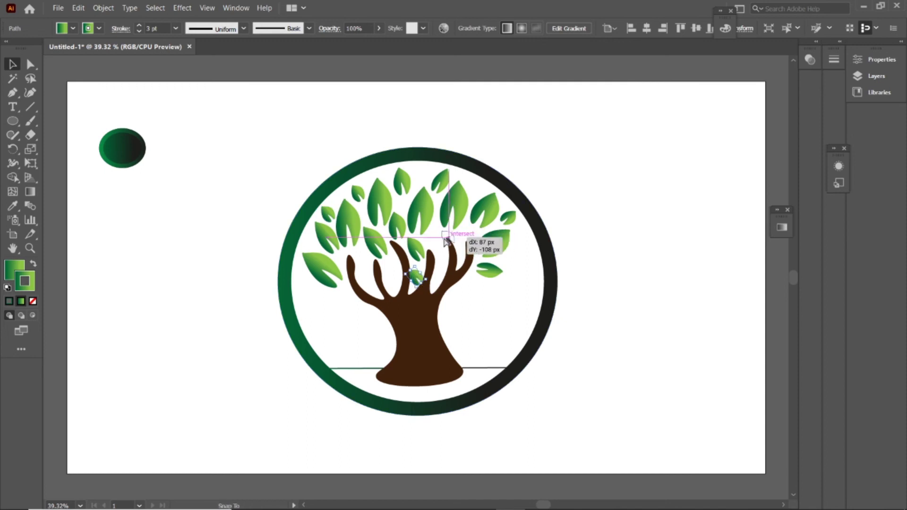
pyautogui.click(539, 257)
# Delete the straight ground reference line at the ring's bottom
pyautogui.click(480, 340)
pyautogui.scroll(-2, 472, 307)
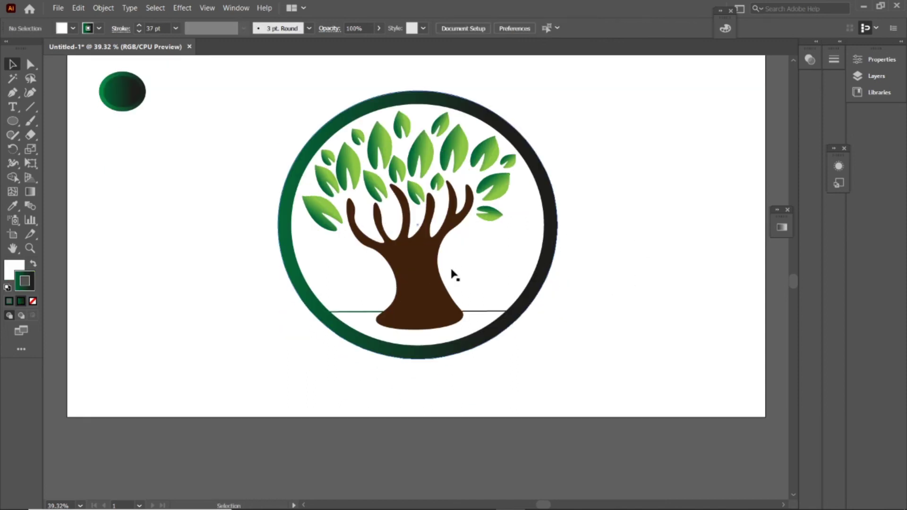
pyautogui.click(30, 93)
pyautogui.click(330, 325)
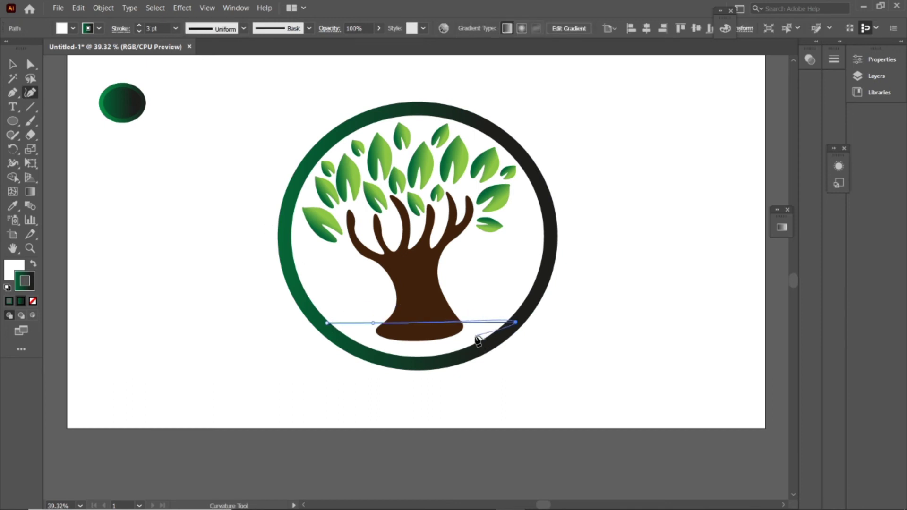
pyautogui.press('Delete')
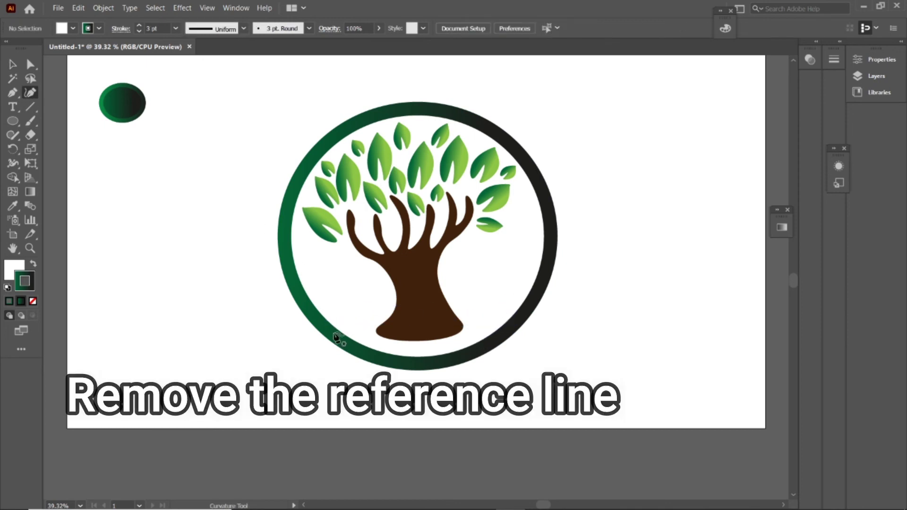
# Draw a jagged grass outline across the trunk base and along the ring's lower edge
pyautogui.click(339, 328)
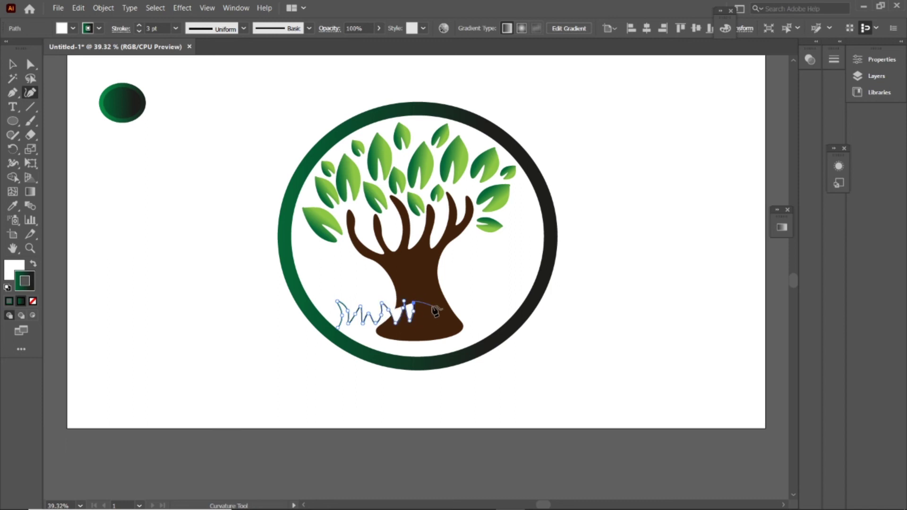
pyautogui.keyDown('ctrl'); pyautogui.click(450, 306); pyautogui.keyUp('ctrl')
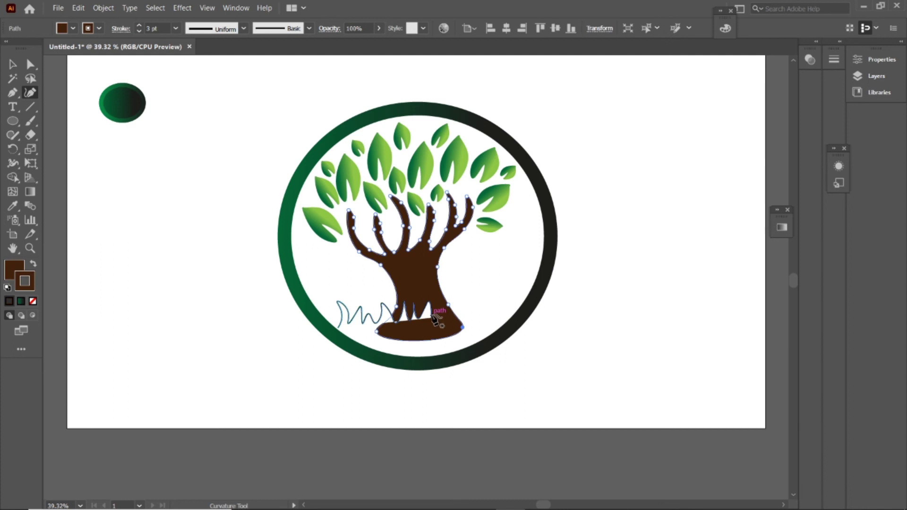
pyautogui.keyDown('ctrl'); pyautogui.click(435, 320); pyautogui.keyUp('ctrl')
pyautogui.click(476, 292)
pyautogui.click(482, 311)
pyautogui.click(494, 289)
pyautogui.click(498, 307)
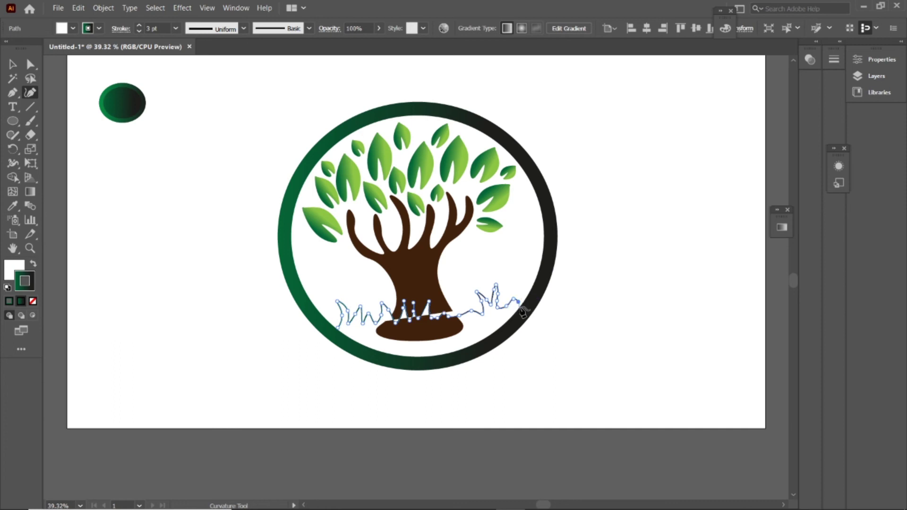
pyautogui.click(505, 323)
pyautogui.click(488, 336)
pyautogui.click(466, 347)
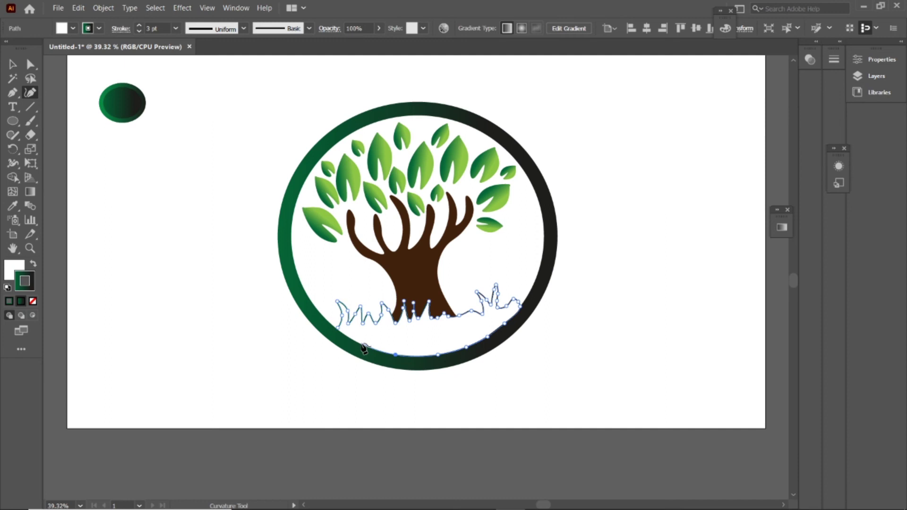
# Fill the grass with a light-to-dark green gradient and nudge the emblem slightly upward
pyautogui.click(33, 267)
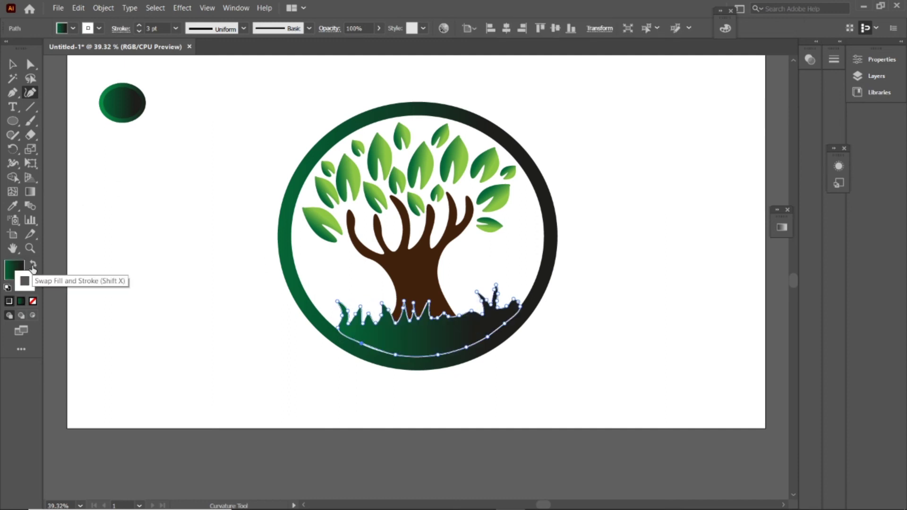
pyautogui.press('g')
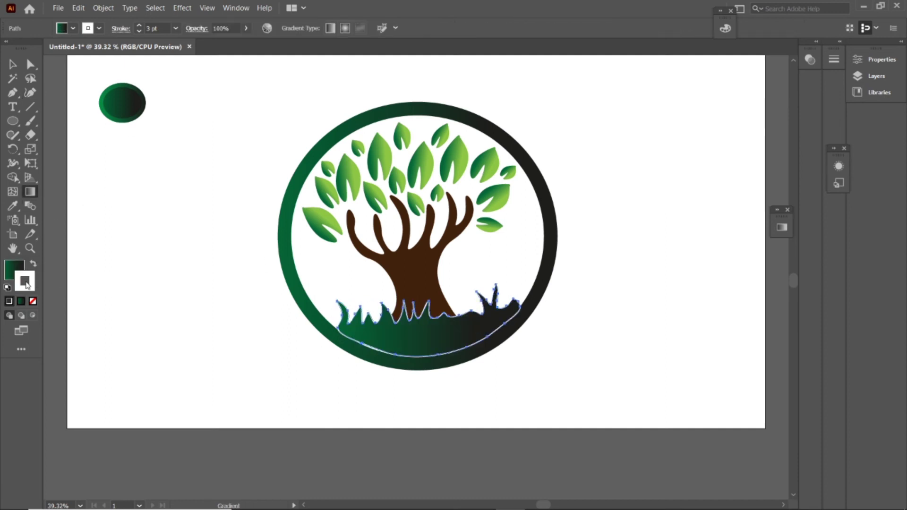
pyautogui.doubleClick(31, 192)
pyautogui.doubleClick(643, 318)
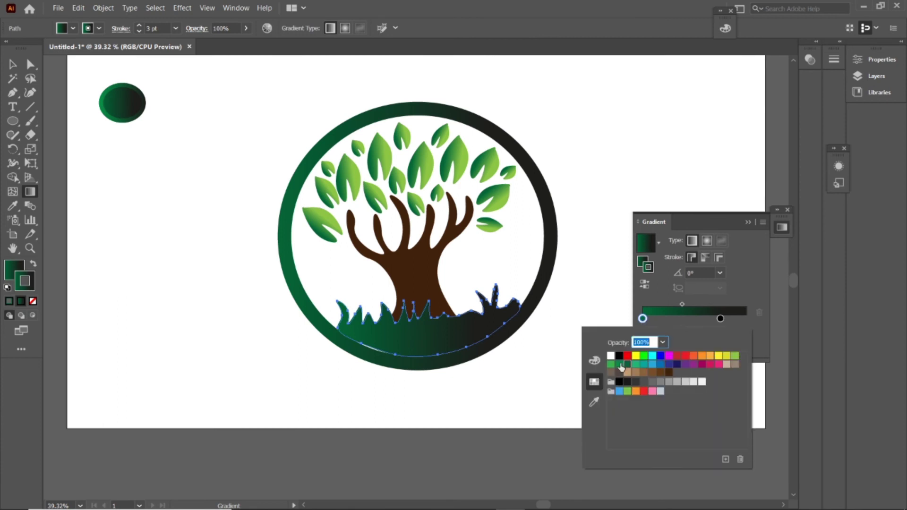
pyautogui.click(720, 318)
pyautogui.doubleClick(720, 318)
pyautogui.click(735, 355)
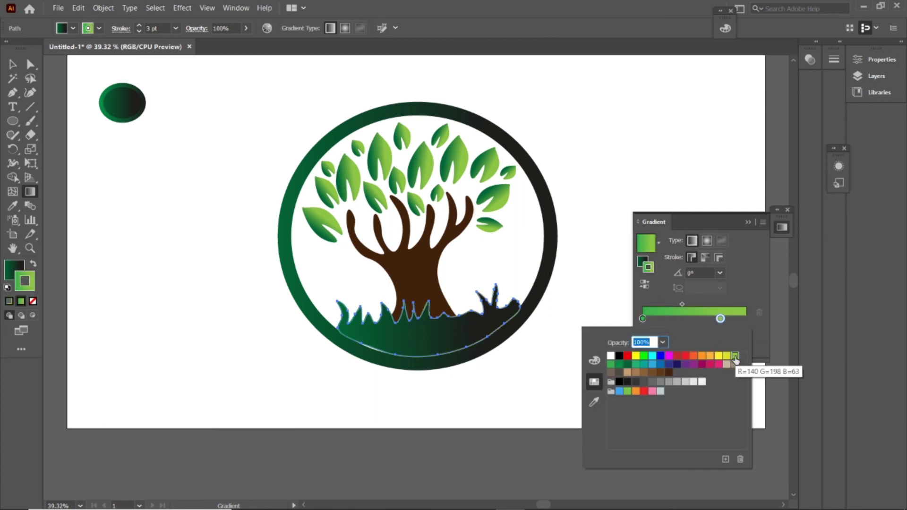
pyautogui.click(627, 364)
pyautogui.click(621, 364)
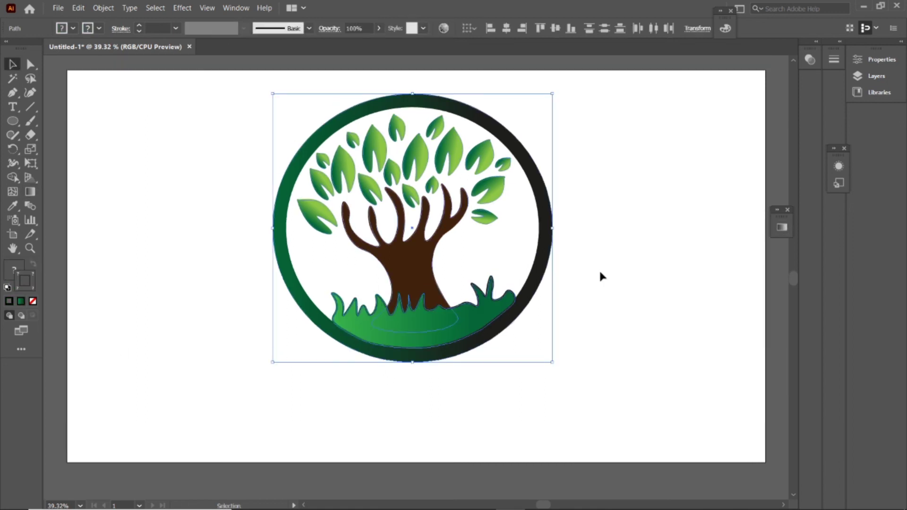
pyautogui.click(585, 301)
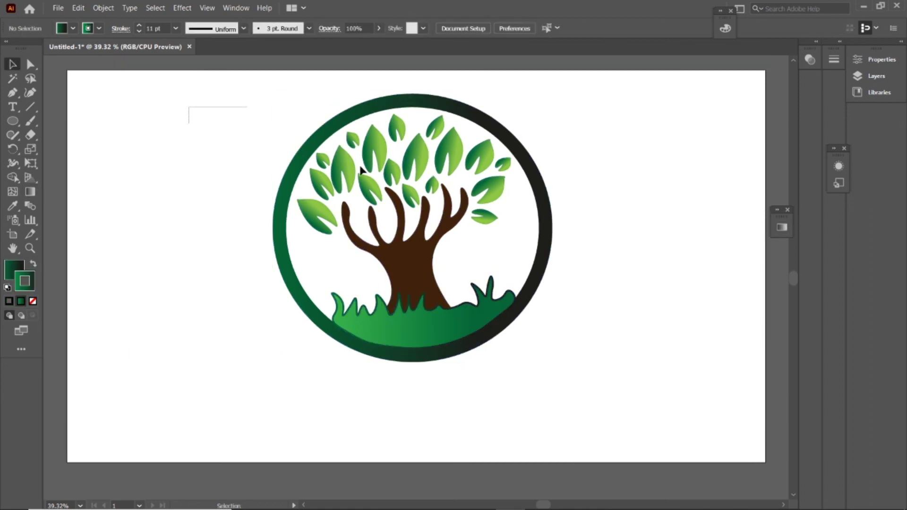
pyautogui.moveTo(404, 248); pyautogui.dragTo(404, 241)
# Place 'Company Name' text below the emblem, scale it up and centre it under the logo
pyautogui.click(618, 279)
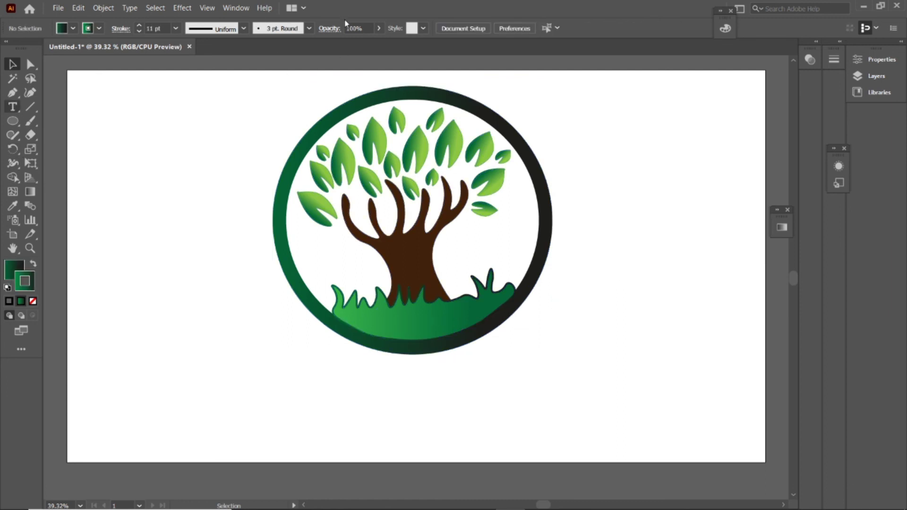
pyautogui.press('t')
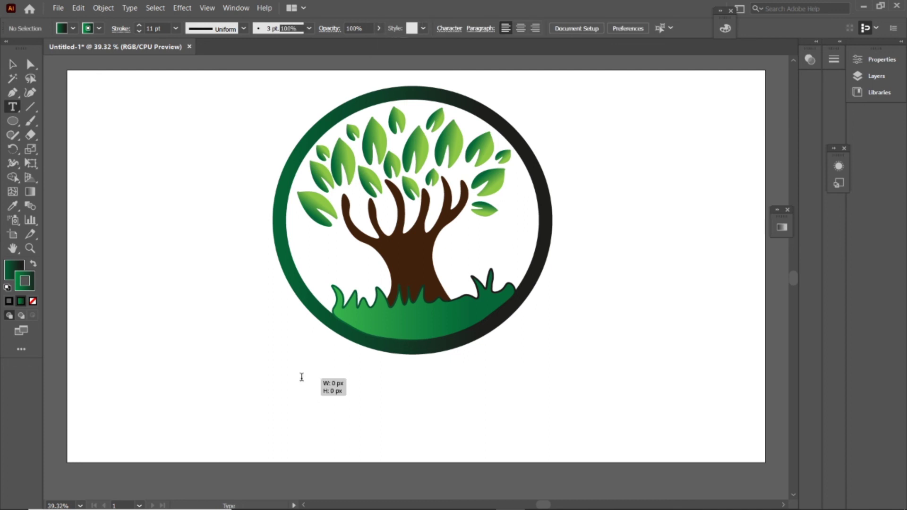
pyautogui.moveTo(321, 390); pyautogui.dragTo(302, 377)
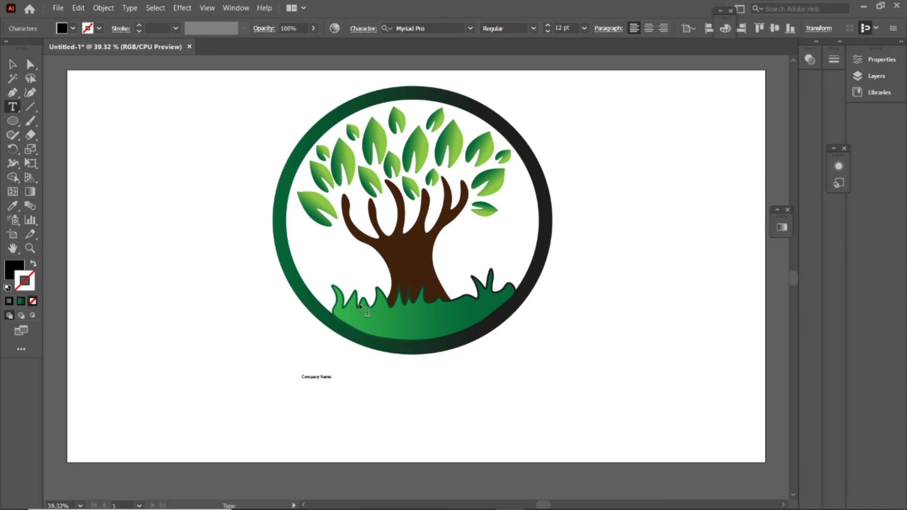
pyautogui.press('Escape')
pyautogui.moveTo(332, 380); pyautogui.dragTo(588, 416)
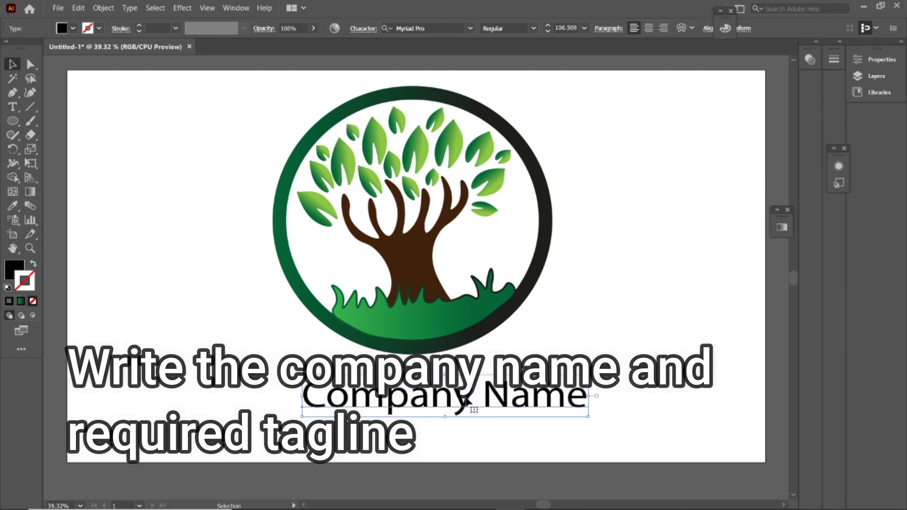
pyautogui.moveTo(589, 376); pyautogui.dragTo(607, 346)
pyautogui.moveTo(468, 376); pyautogui.dragTo(448, 392)
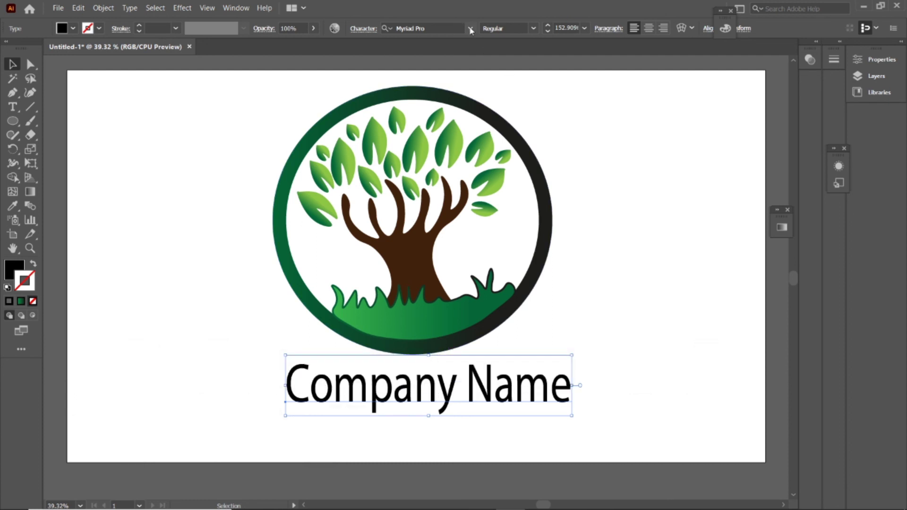
pyautogui.click(470, 30)
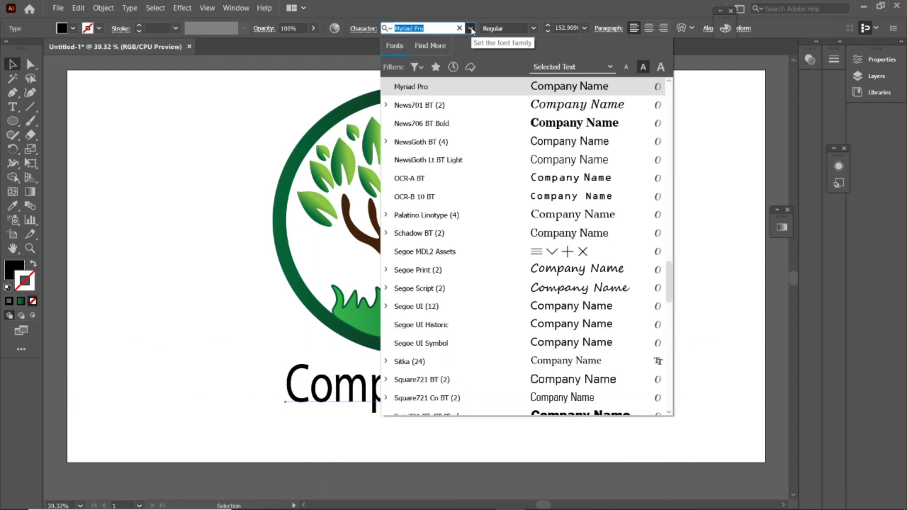
# Set Company Name in the Freehand521 BT script font
pyautogui.scroll(-2, 567, 326)
pyautogui.scroll(-2, 567, 326)
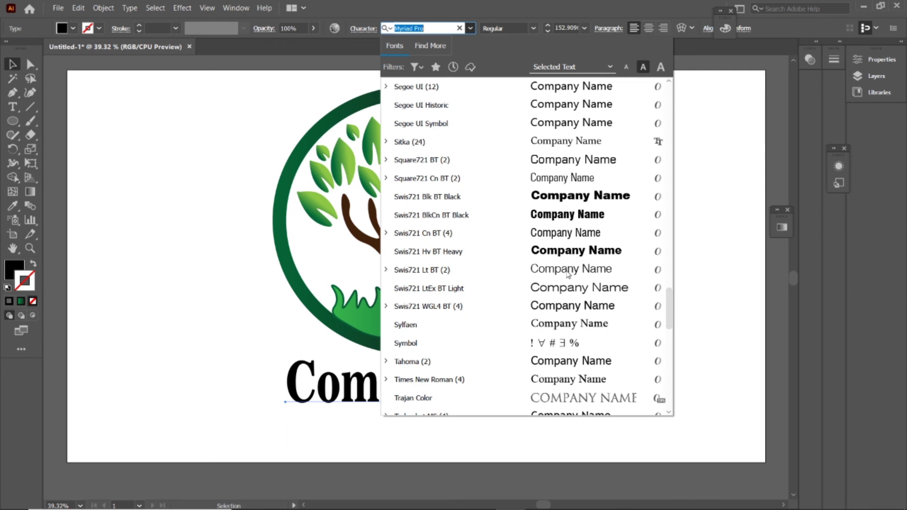
pyautogui.scroll(-4, 567, 326)
pyautogui.scroll(10, 567, 326)
pyautogui.scroll(3, 576, 350)
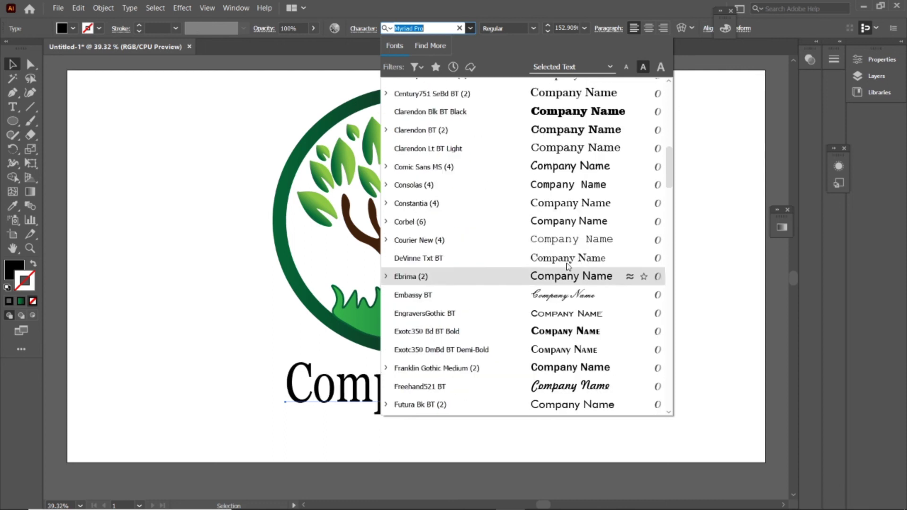
pyautogui.click(594, 388)
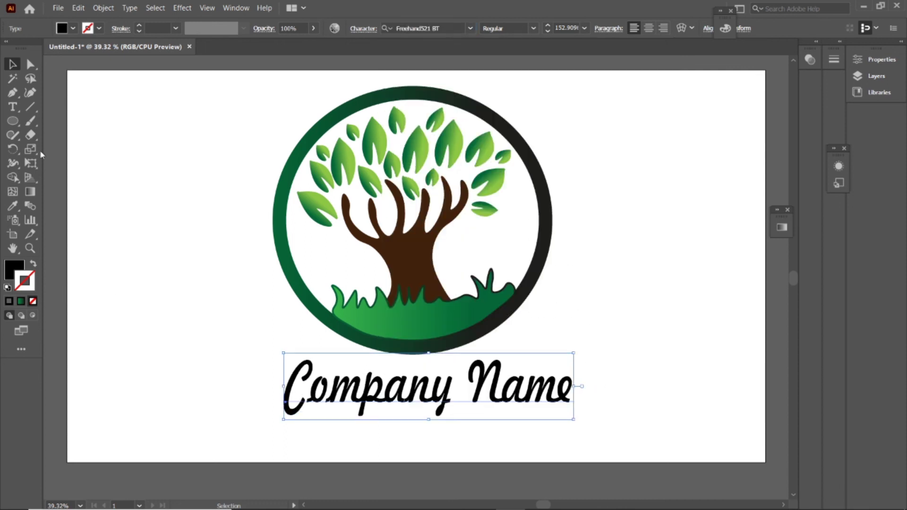
# Give Company Name a green stroke and the green gradient fill, then deselect
pyautogui.click(139, 26)
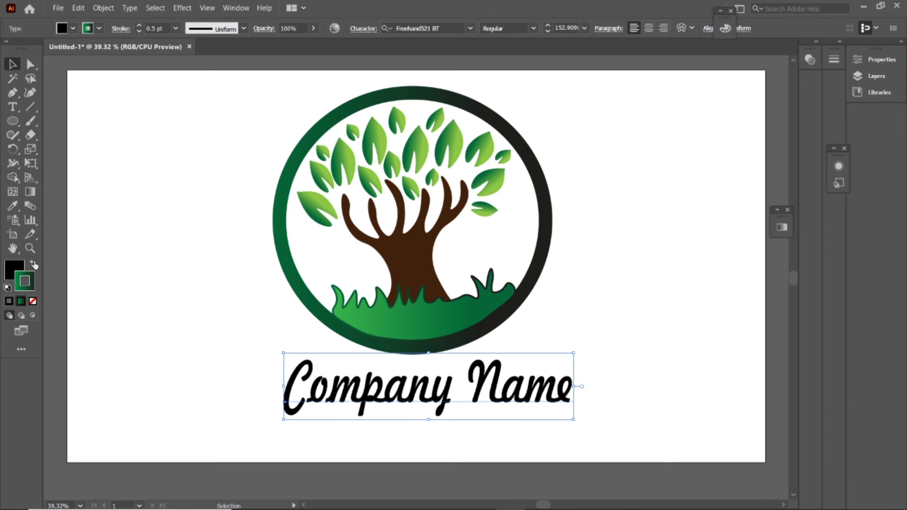
pyautogui.doubleClick(15, 270)
pyautogui.press('Escape')
pyautogui.click(20, 300)
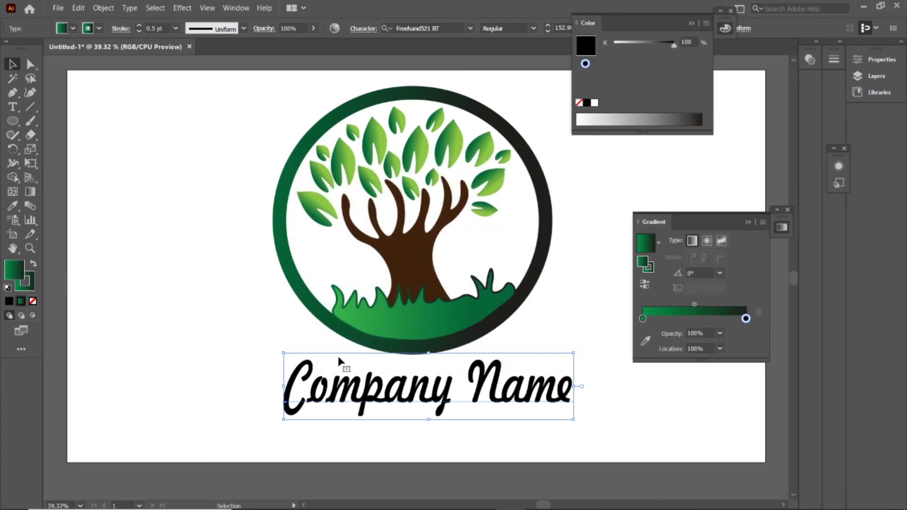
pyautogui.click(748, 222)
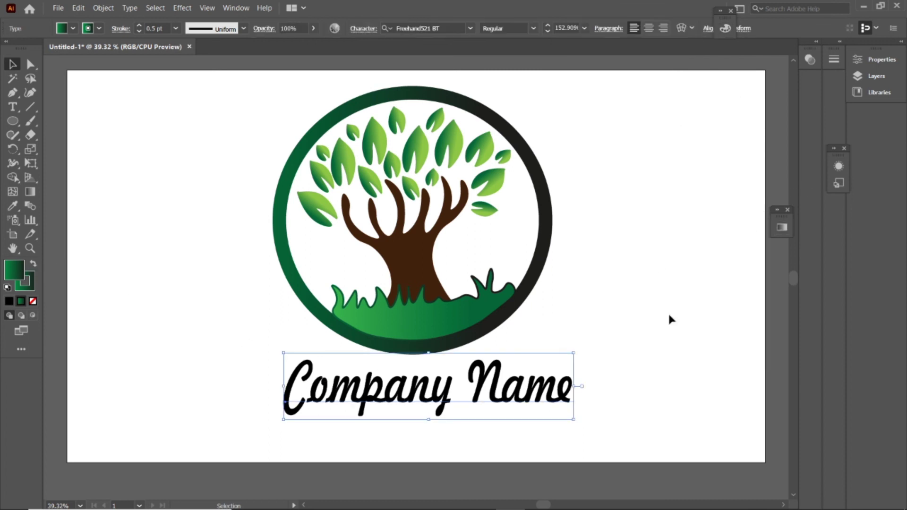
pyautogui.click(667, 318)
# Add an enlarged 'TAGLINE' text line centred below Company Name
pyautogui.press('t')
pyautogui.click(376, 421)
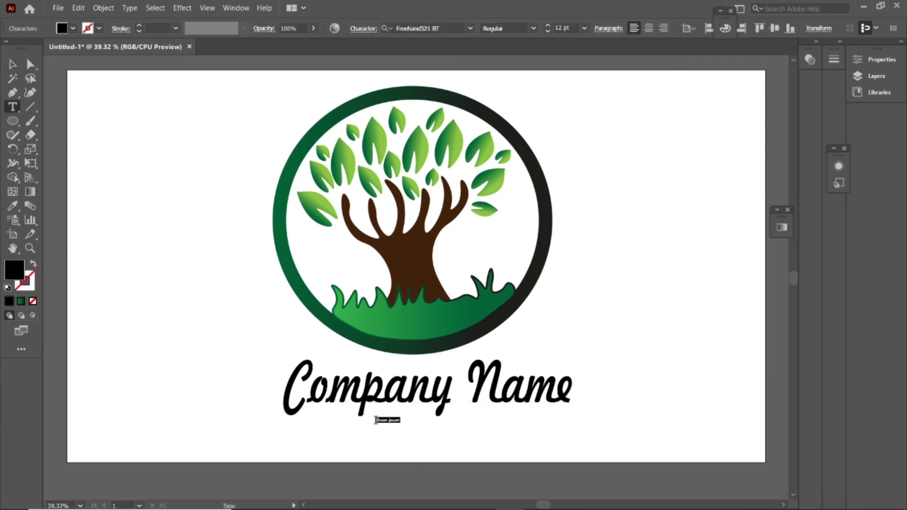
pyautogui.press('Escape')
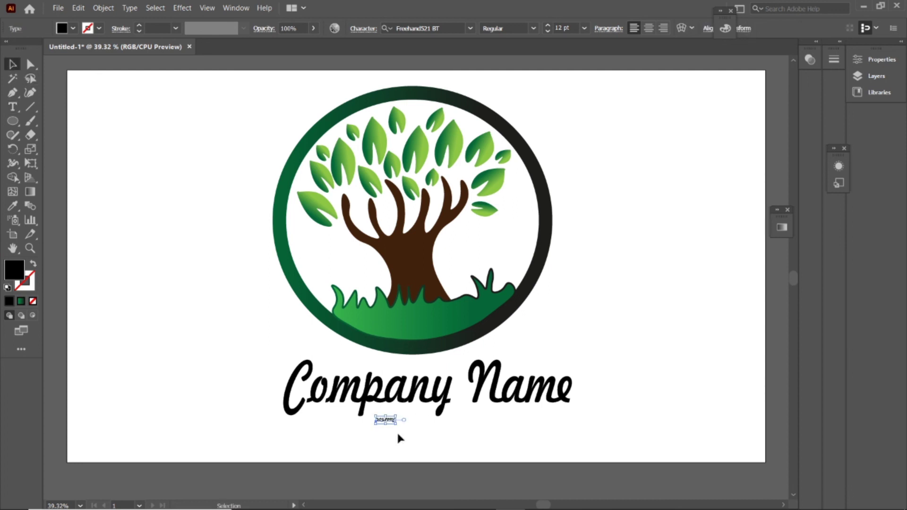
pyautogui.moveTo(397, 423); pyautogui.dragTo(516, 441)
pyautogui.moveTo(444, 428); pyautogui.dragTo(422, 429)
# Set TAGLINE in the Minion Variable Concept serif font and enlarge it slightly
pyautogui.click(470, 29)
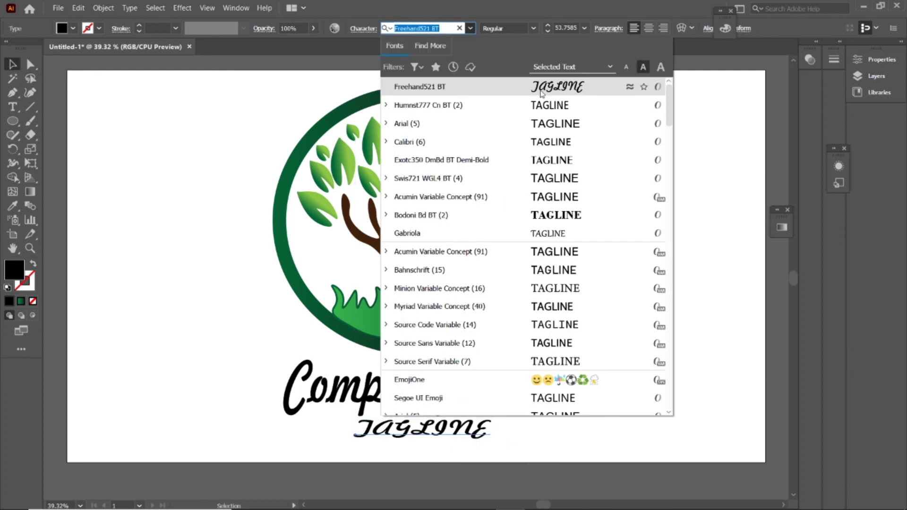
pyautogui.click(472, 288)
pyautogui.moveTo(483, 442); pyautogui.dragTo(489, 453)
pyautogui.keyDown('shift'); pyautogui.click(21, 301); pyautogui.keyUp('shift')
pyautogui.click(138, 25)
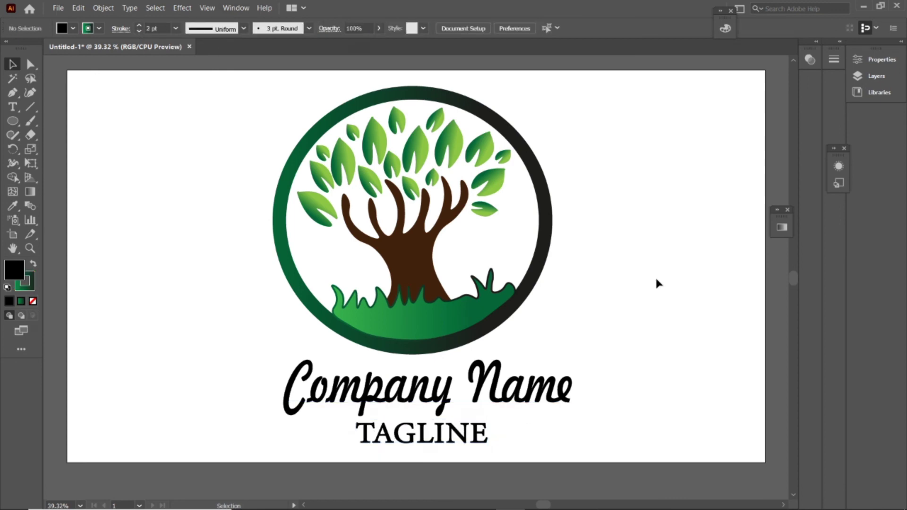